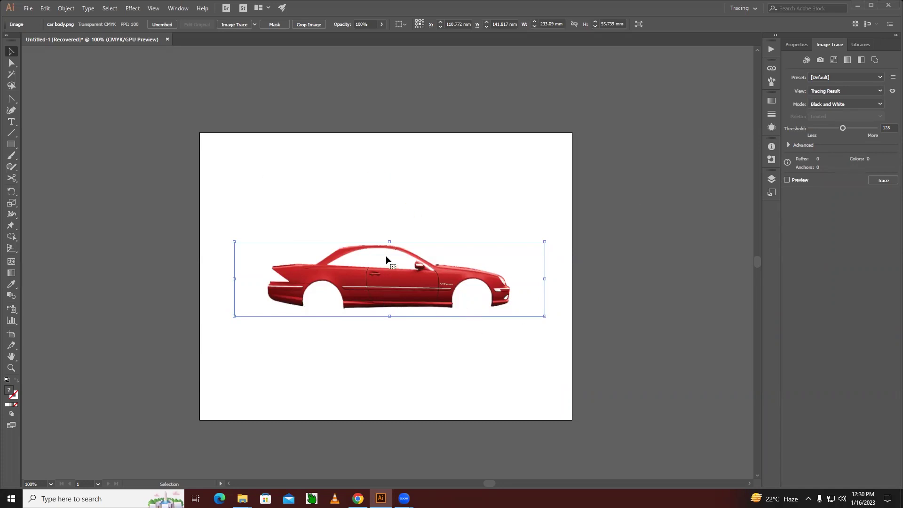
Scale the red car photo up from its corner handle to about 265 mm wide
click(188, 96)
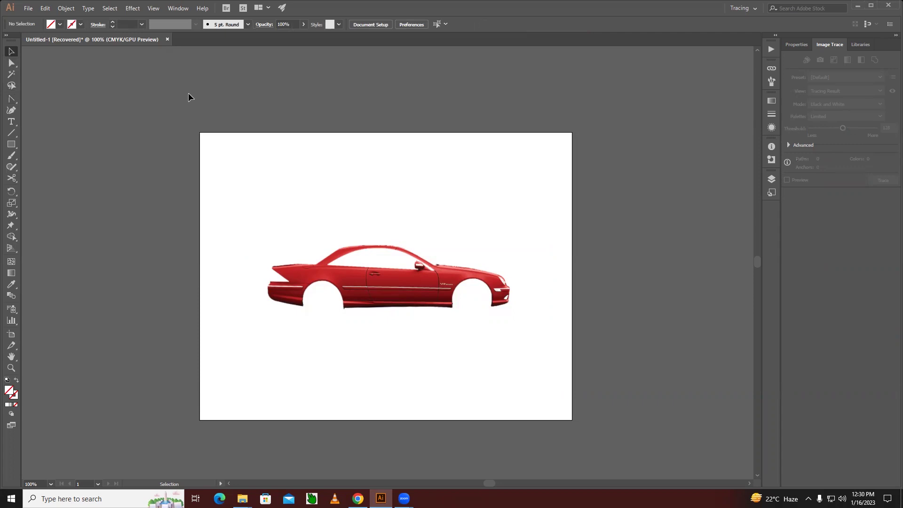
click(382, 304)
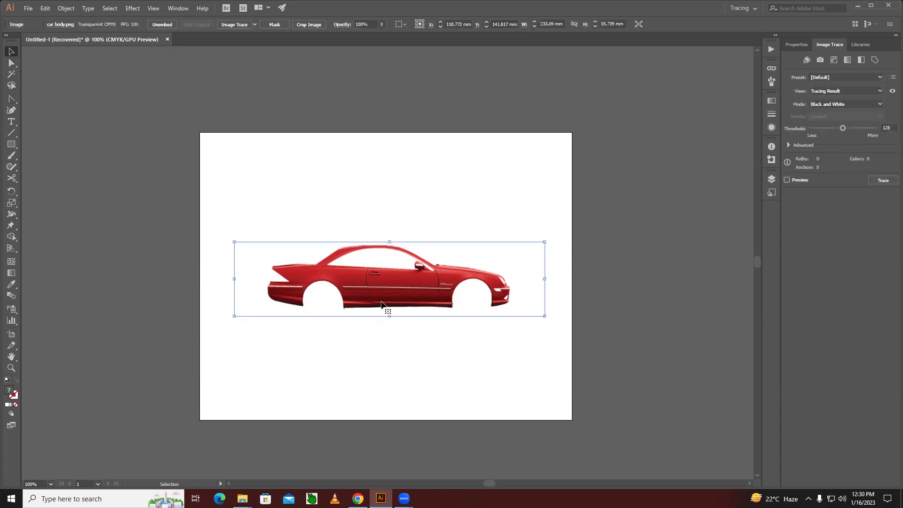
drag(544, 316, 567, 322)
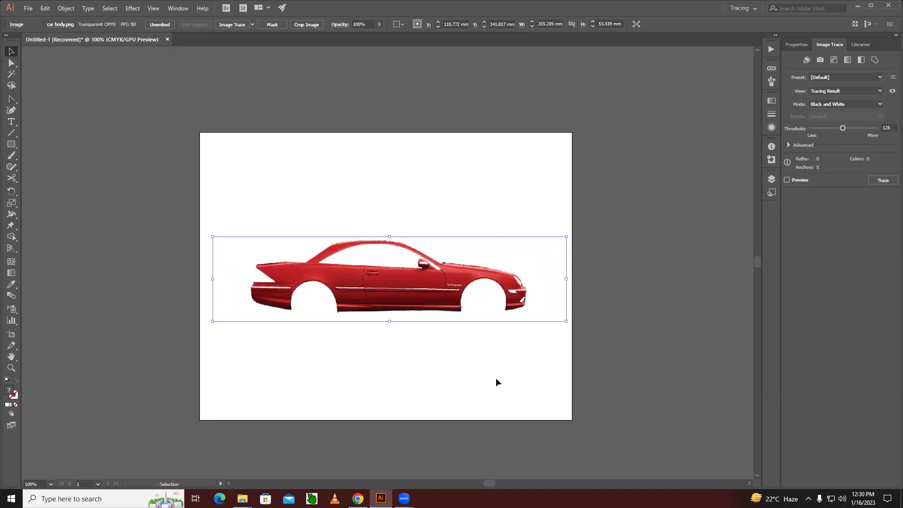
click(495, 377)
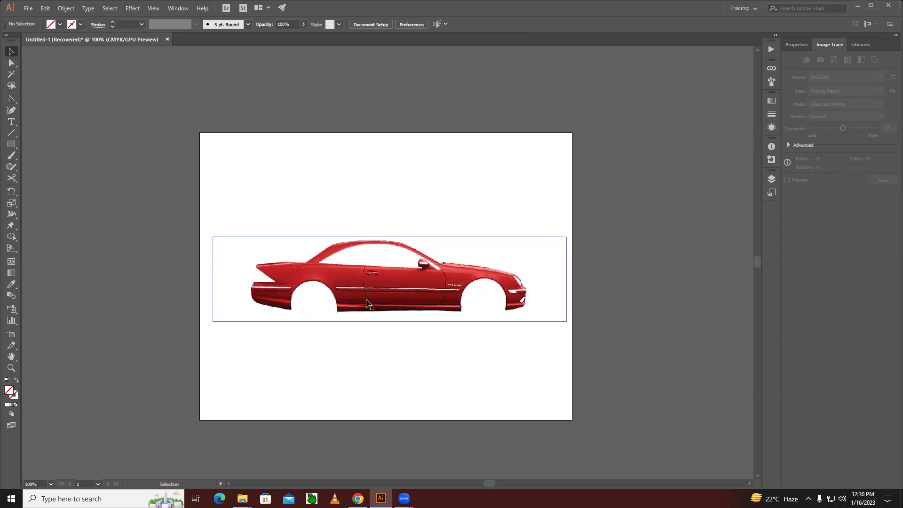
Reselect the car photo, briefly try anchor editing, then clear the selection
click(367, 303)
key(a)
key(ctrl+shift+a)
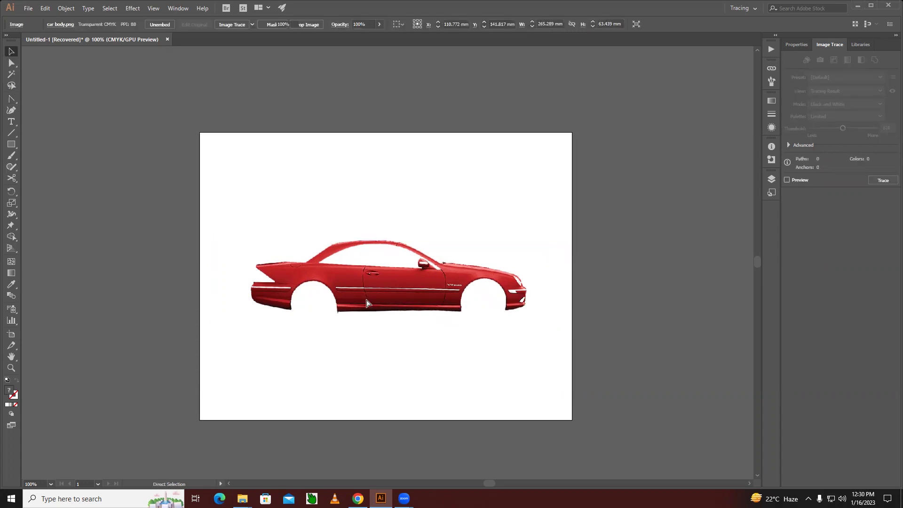
key(v)
drag(368, 239, 329, 186)
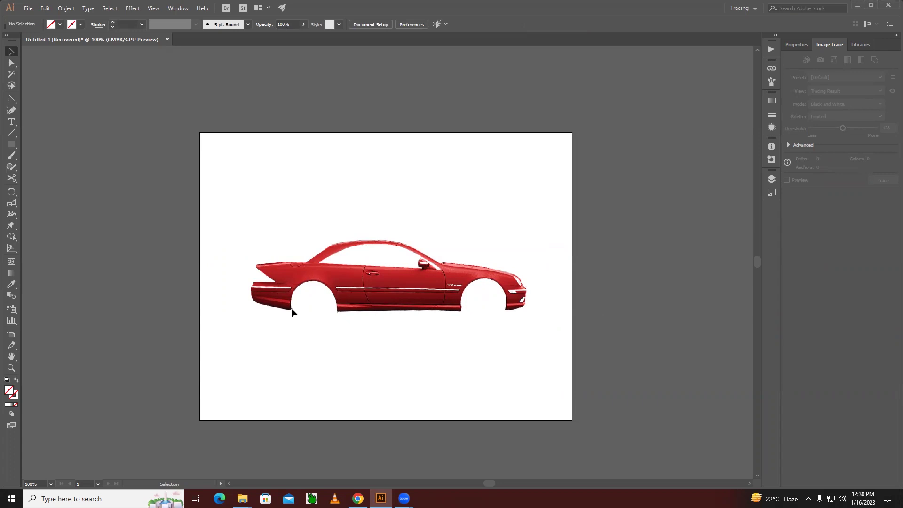
Activate the Pen tool and tear off its tool group into a floating panel moved aside
click(9, 98)
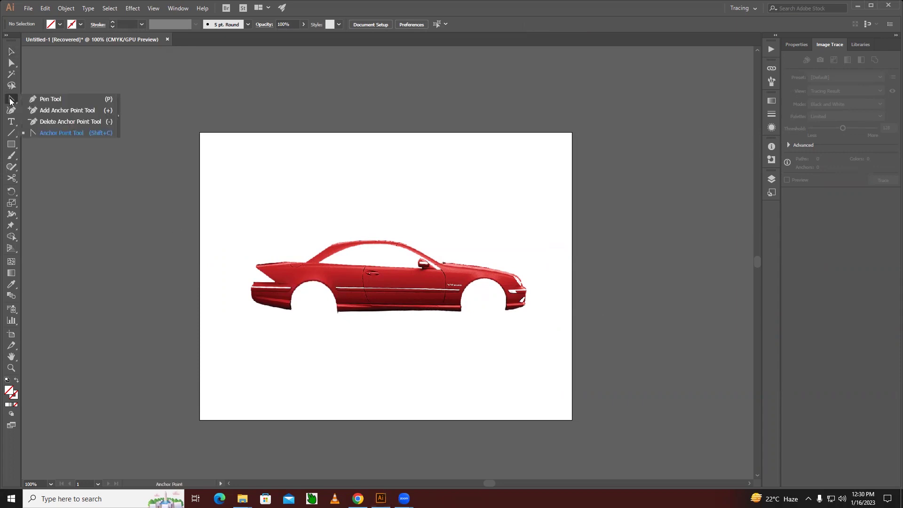
click(49, 100)
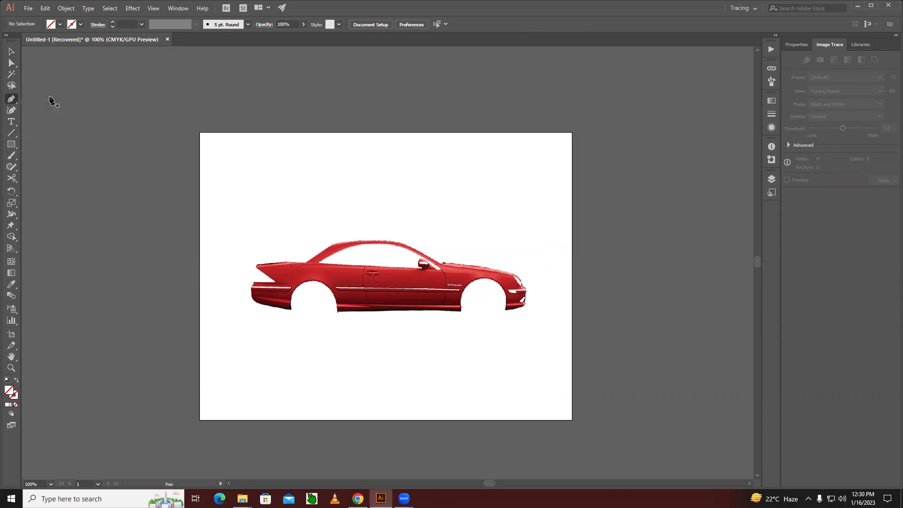
click(13, 100)
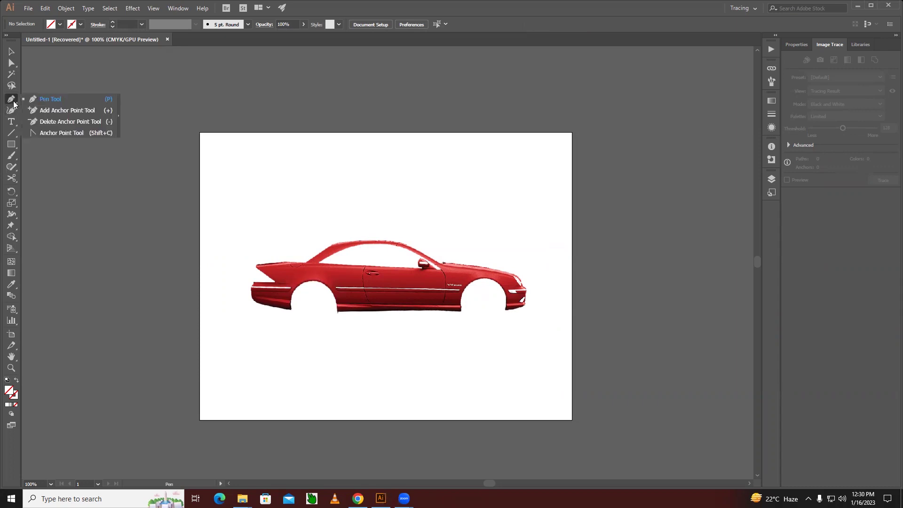
click(118, 115)
drag(70, 98, 53, 77)
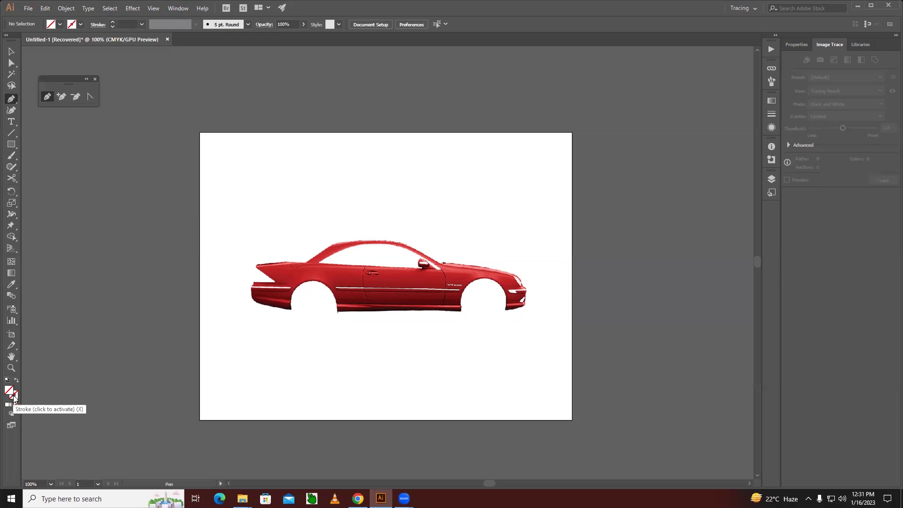
Draw a curved Pen path over the rear wheel arch
click(290, 309)
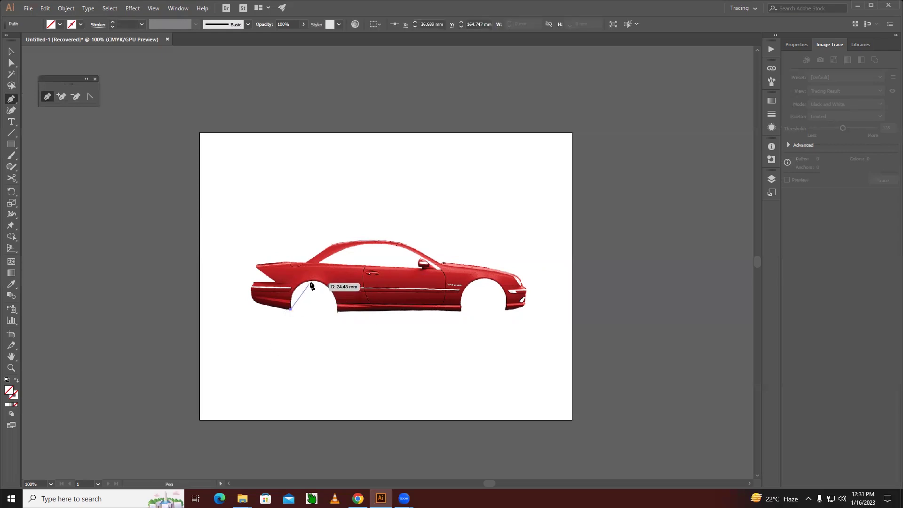
drag(312, 281, 337, 283)
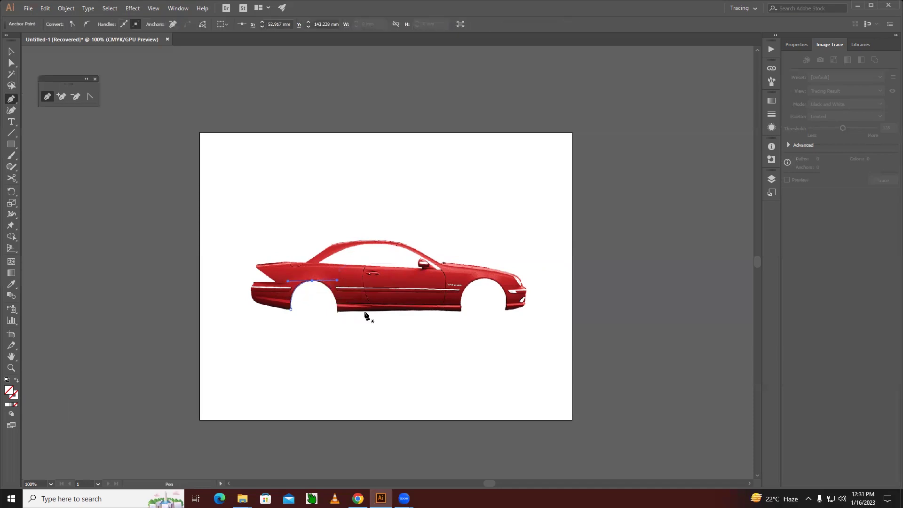
click(13, 53)
Give the wheel arch path the default black stroke with no fill, then deselect it
click(313, 195)
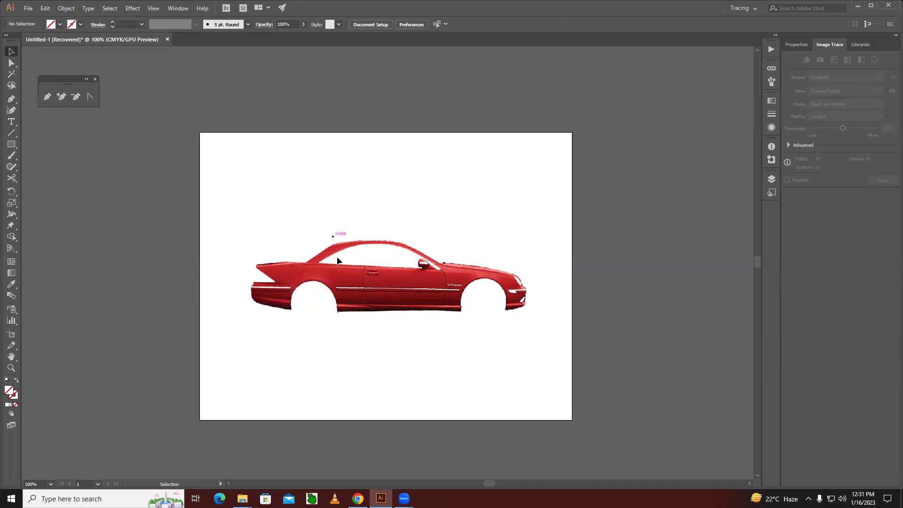
click(298, 287)
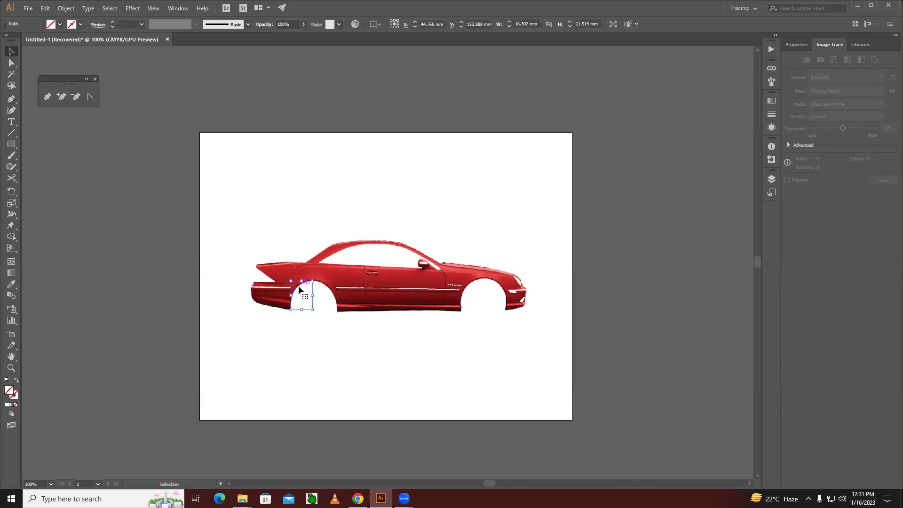
click(7, 379)
click(16, 405)
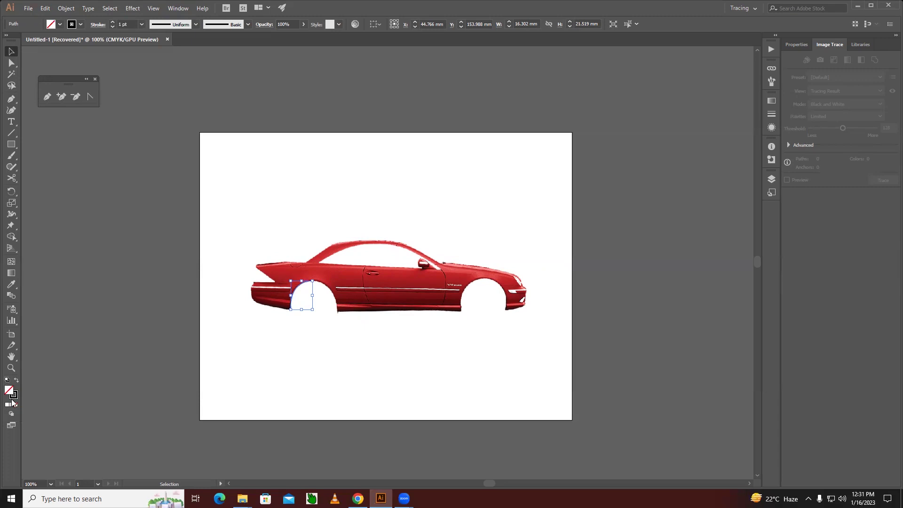
click(306, 350)
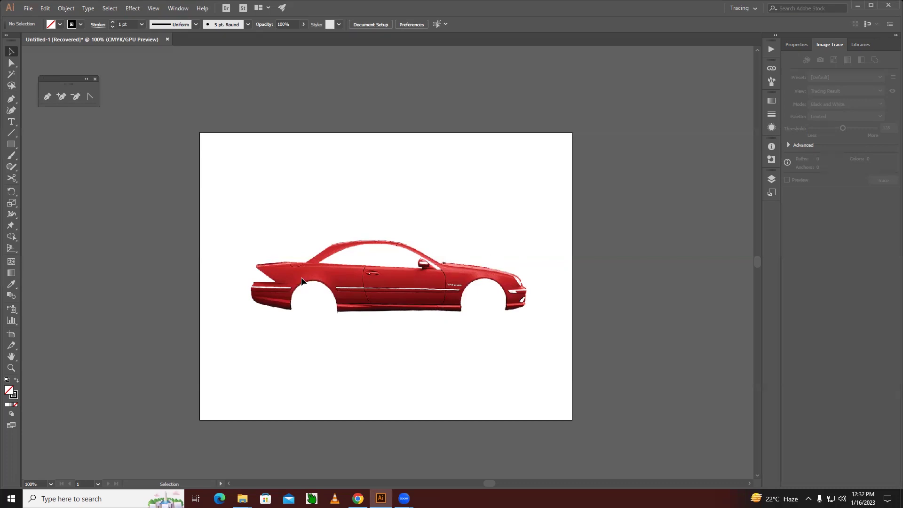
click(47, 97)
click(238, 155)
click(271, 158)
click(275, 186)
click(313, 196)
click(268, 213)
click(239, 203)
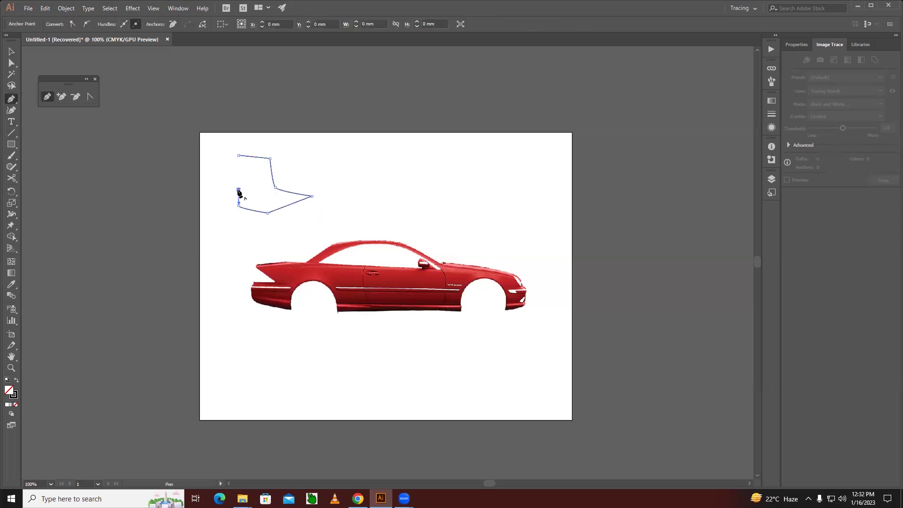
key(Escape)
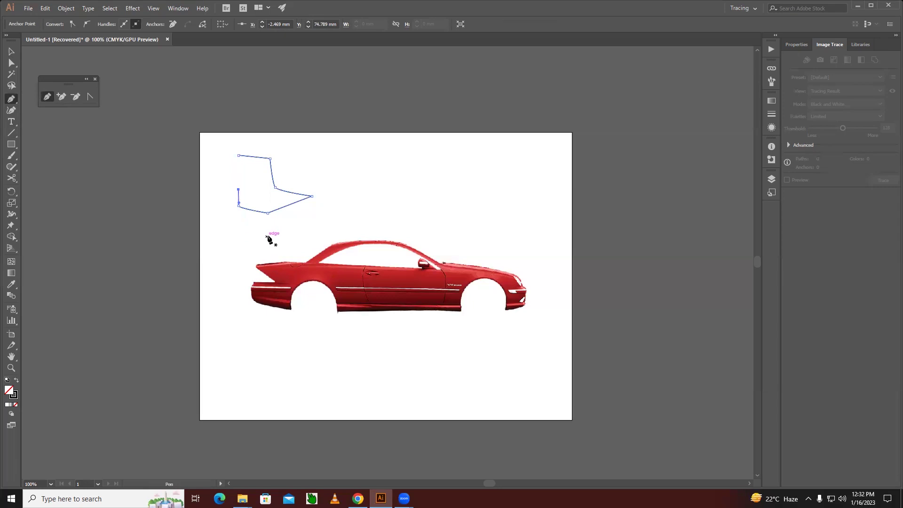
key(v)
click(323, 207)
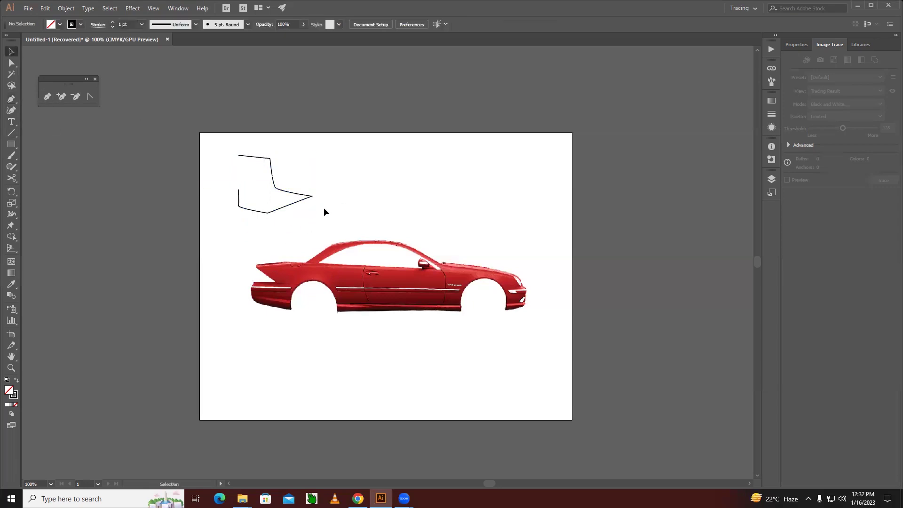
click(47, 96)
click(345, 159)
click(429, 155)
click(455, 170)
click(420, 219)
click(395, 210)
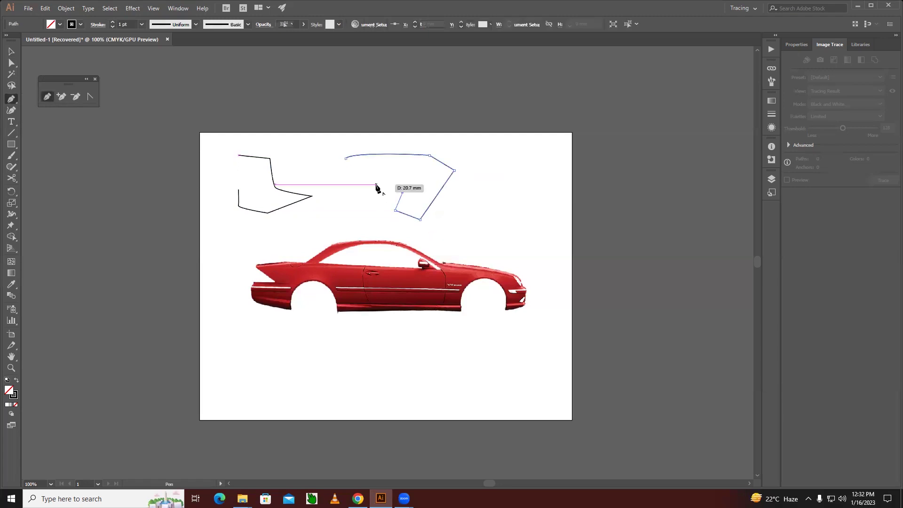
click(376, 185)
click(356, 189)
click(346, 158)
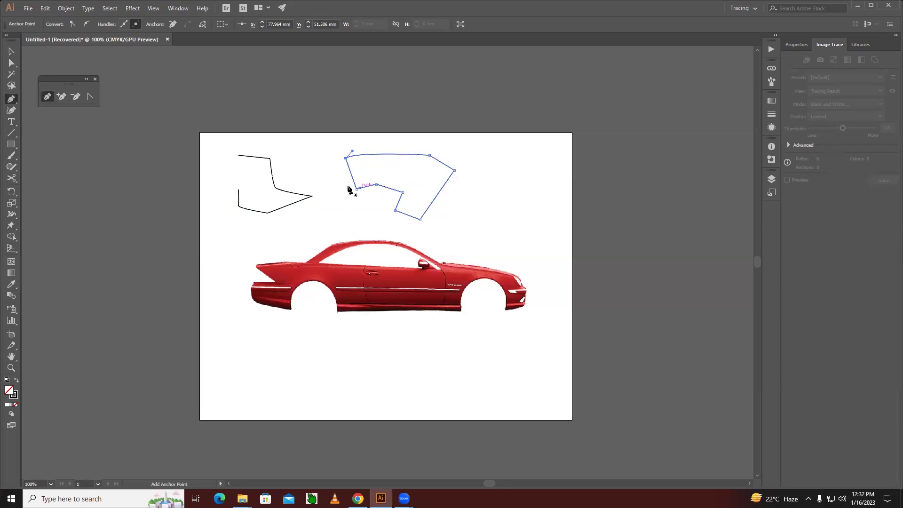
click(12, 54)
click(216, 92)
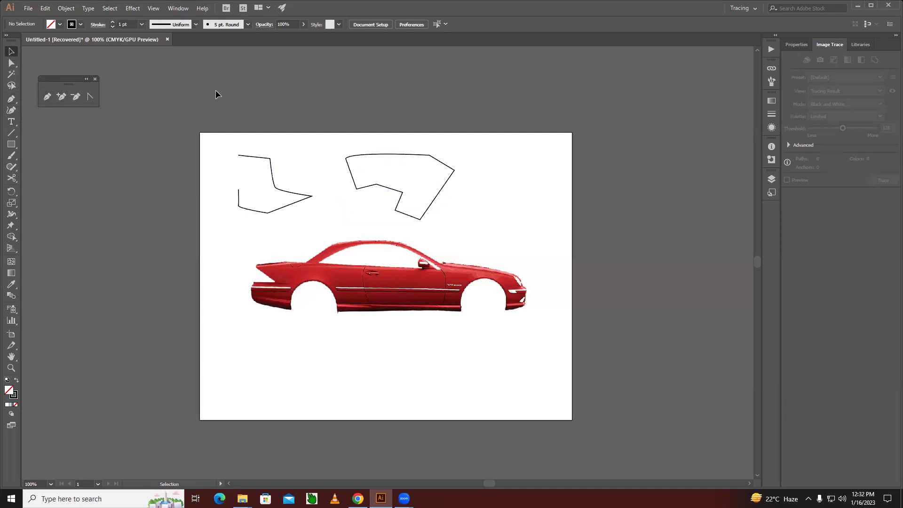
drag(228, 143, 468, 222)
key(Delete)
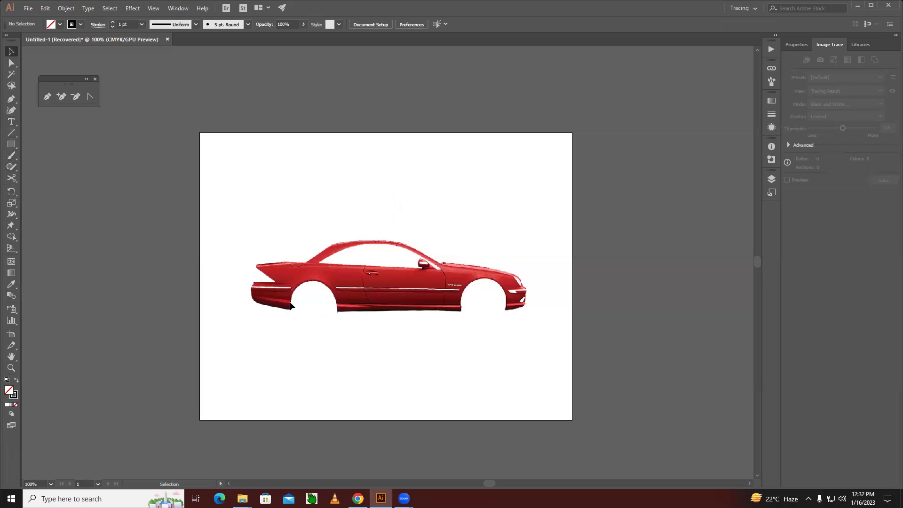
Set the stroke colour to green and close the floating Swatches/Color panel group
click(14, 395)
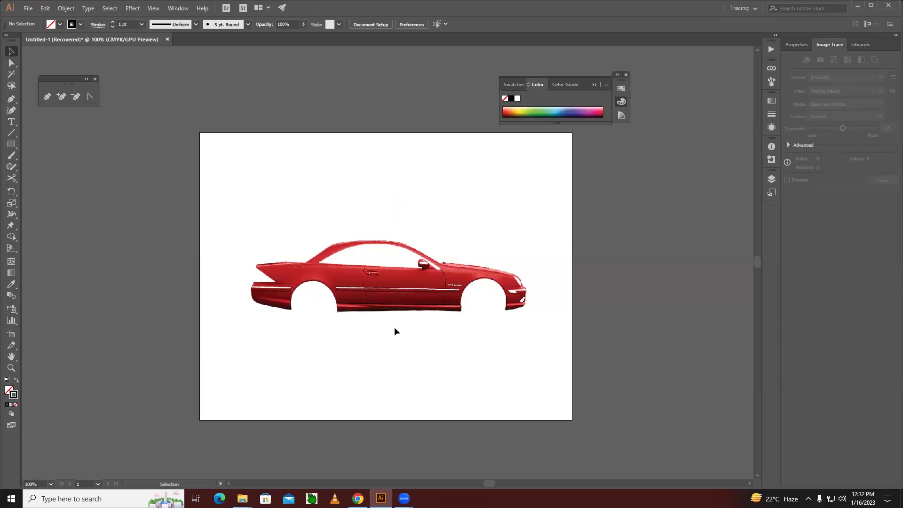
click(535, 111)
click(531, 110)
click(626, 74)
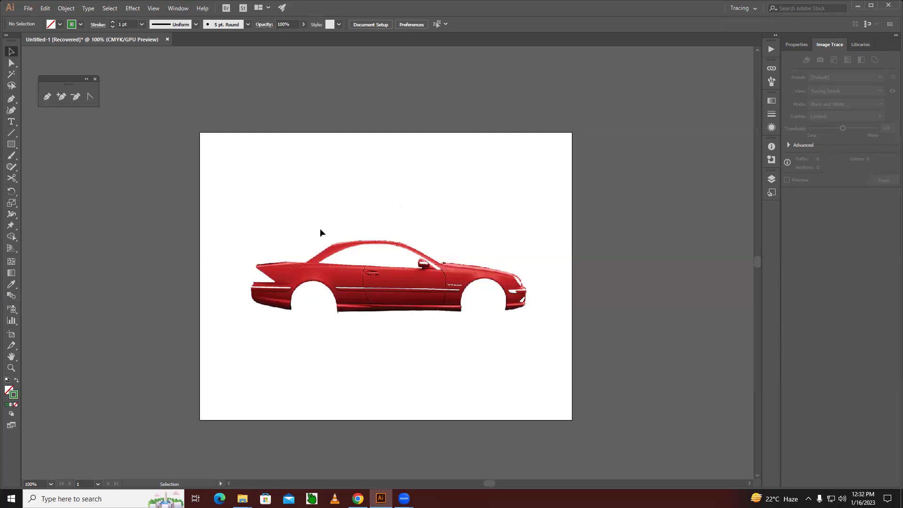
click(11, 100)
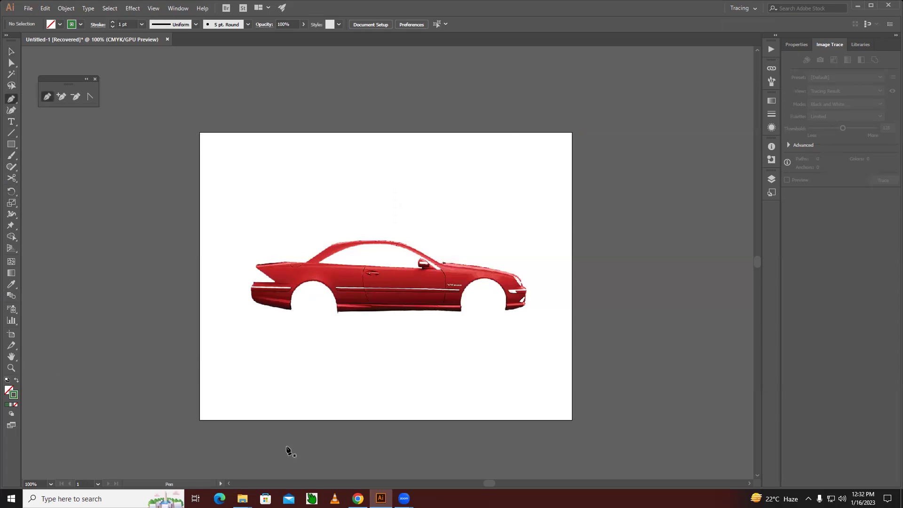
Zoom in on the car and trace the rear wheel arch as a curved path
click(351, 316)
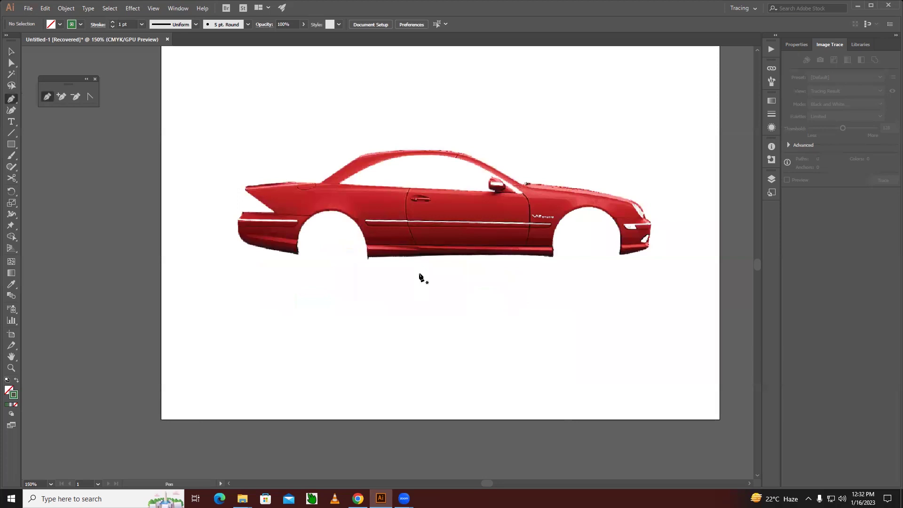
drag(413, 265, 332, 288)
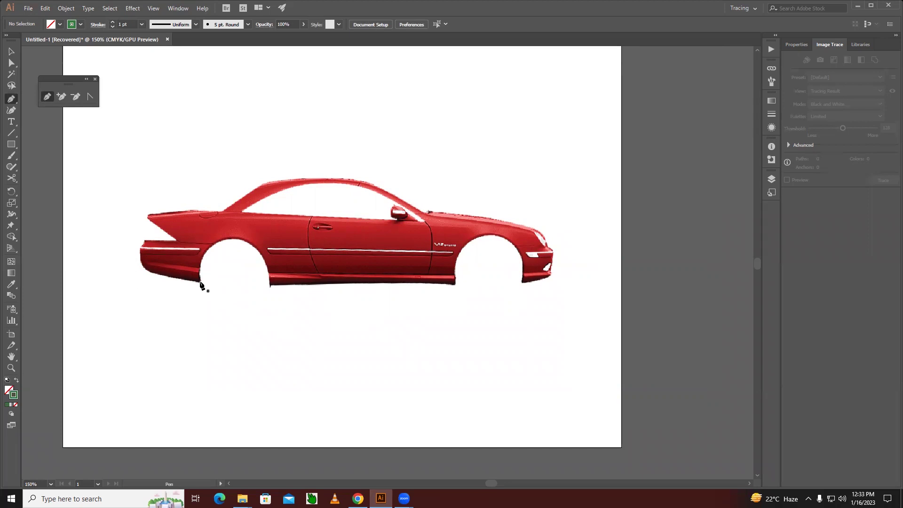
click(200, 282)
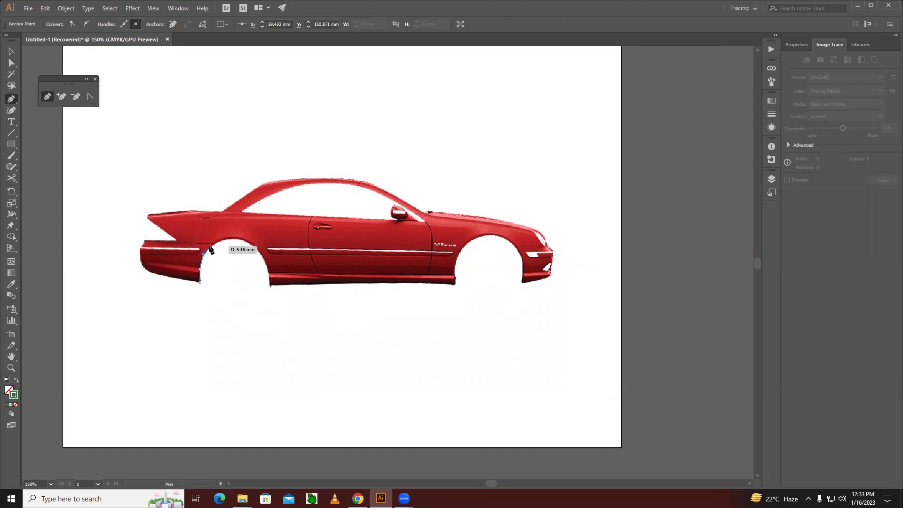
mouse_move(219, 240)
mouse_down()
mouse_move(251, 246)
mouse_move(266, 263)
mouse_up()
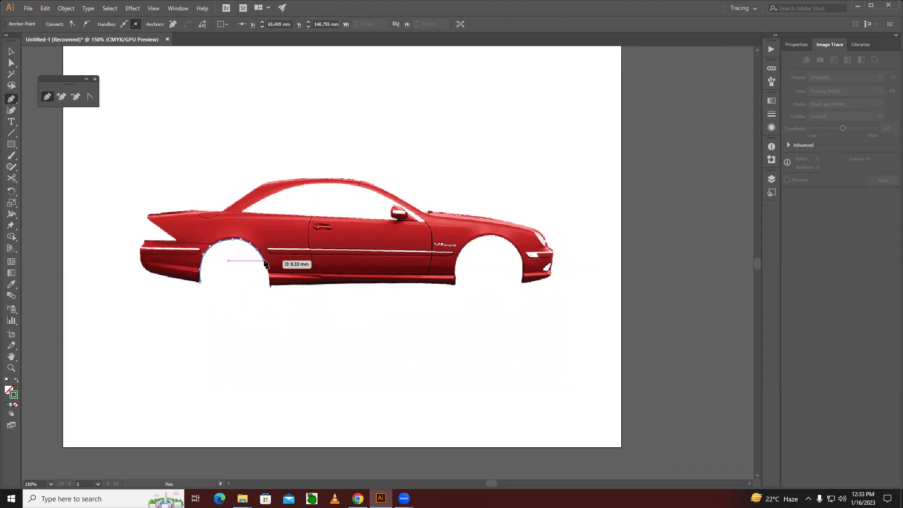
drag(268, 271, 269, 286)
click(268, 283)
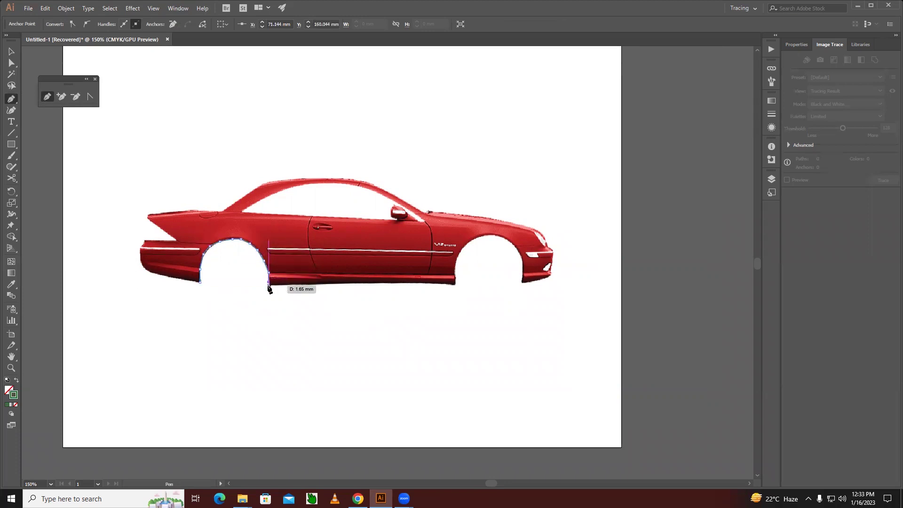
ctrl+click(111, 225)
Move the arch path up above the car and lower its end anchor
click(11, 52)
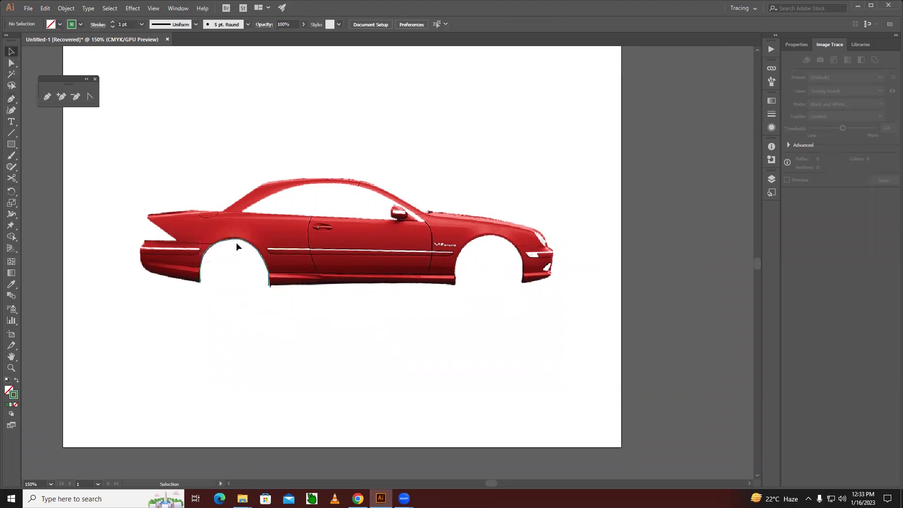
drag(236, 242, 231, 92)
click(375, 167)
click(227, 89)
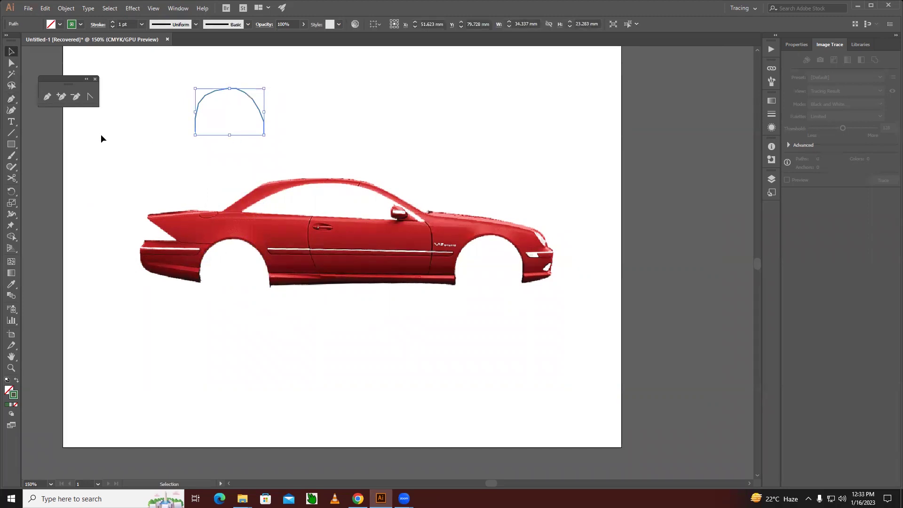
click(12, 63)
drag(265, 131, 267, 134)
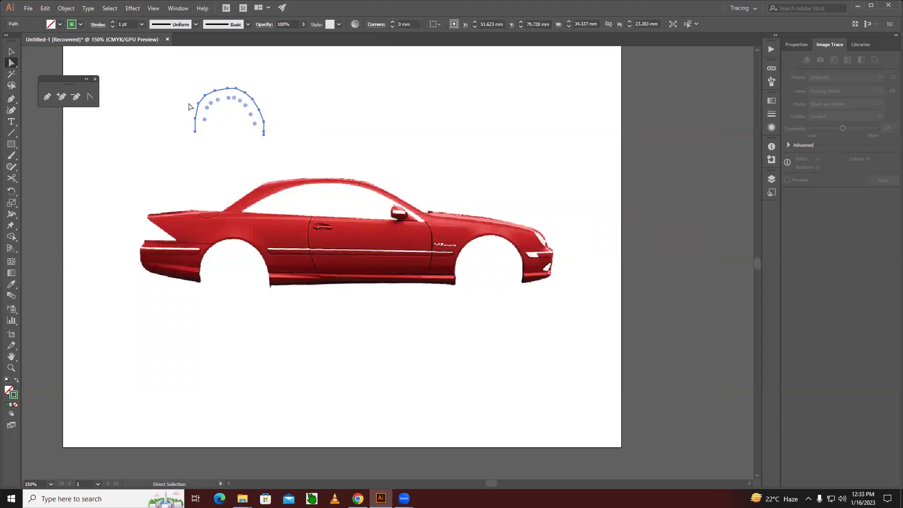
click(50, 95)
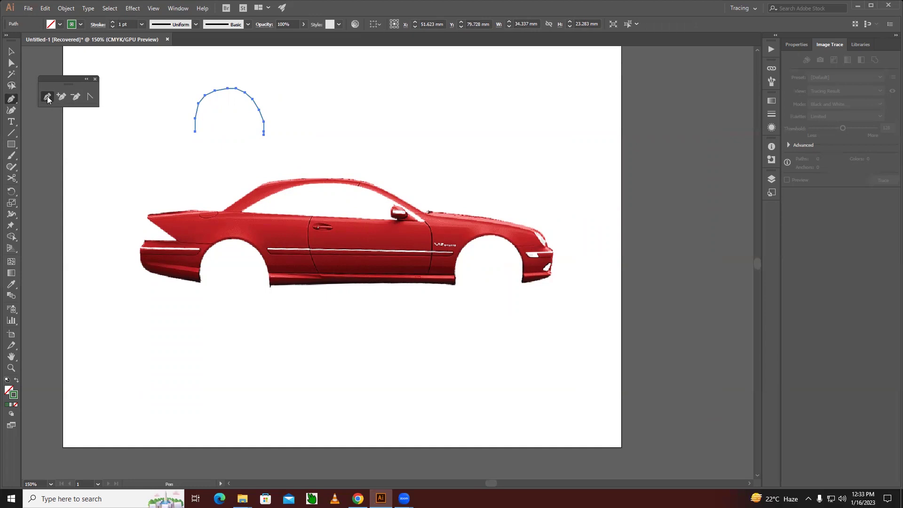
click(199, 282)
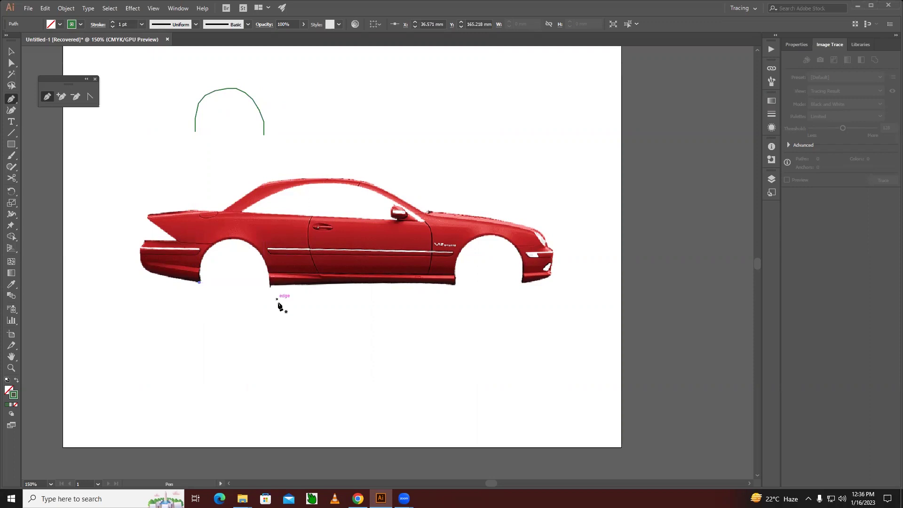
Trace a smoother second rear wheel arch, removing the top anchor's outgoing handle
key(ctrl+shift+a)
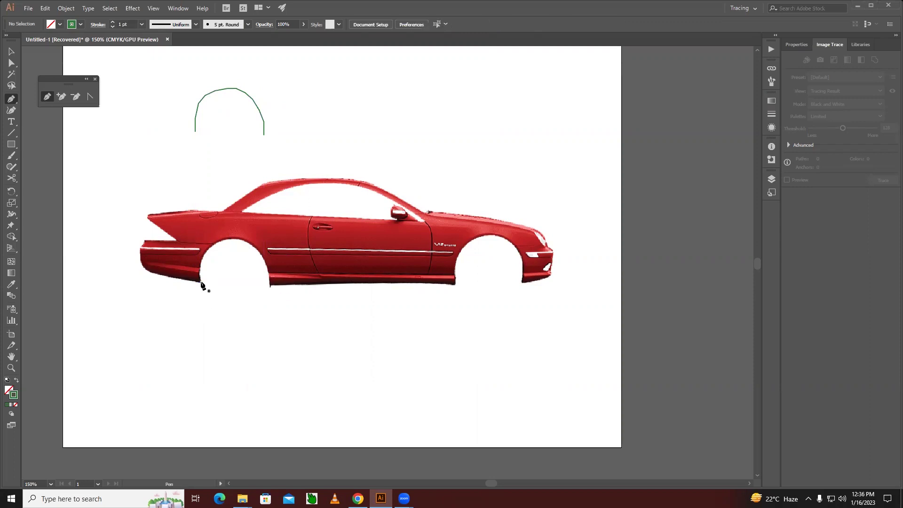
click(201, 282)
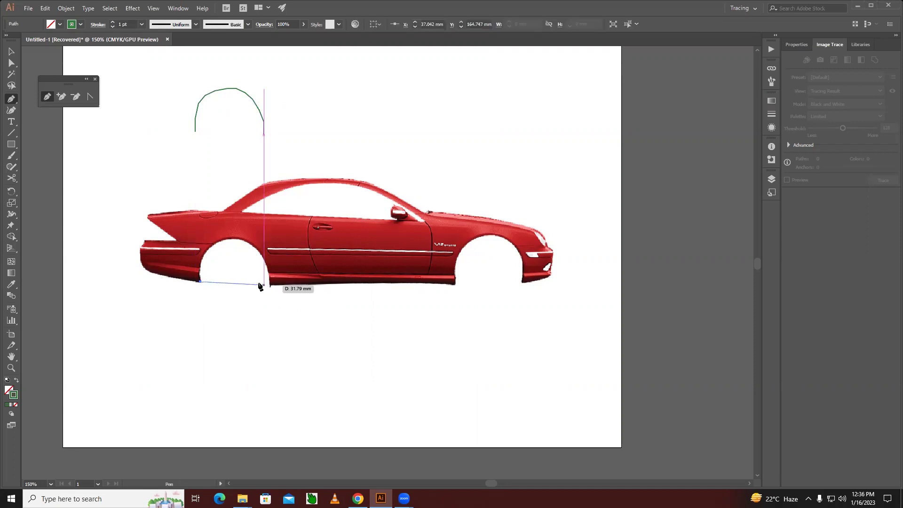
mouse_move(271, 286)
mouse_down()
mouse_move(329, 378)
mouse_move(280, 390)
mouse_up()
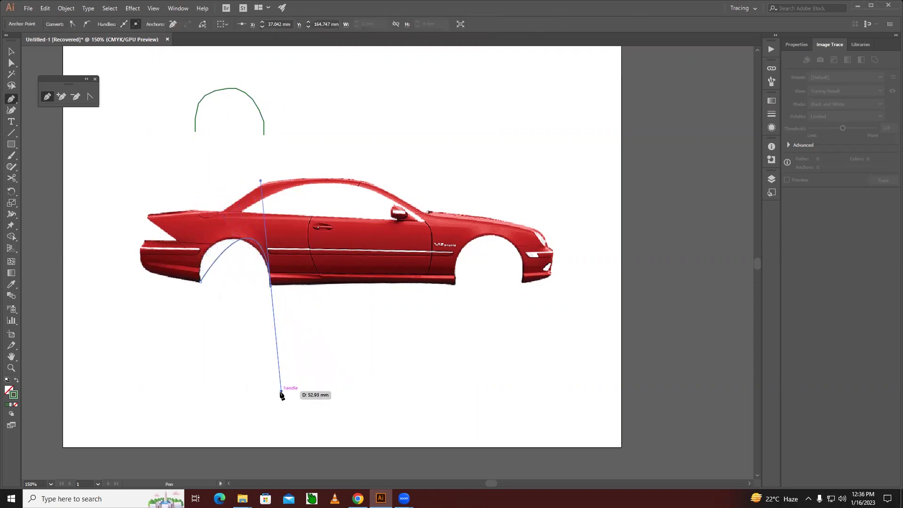
key(ctrl+z)
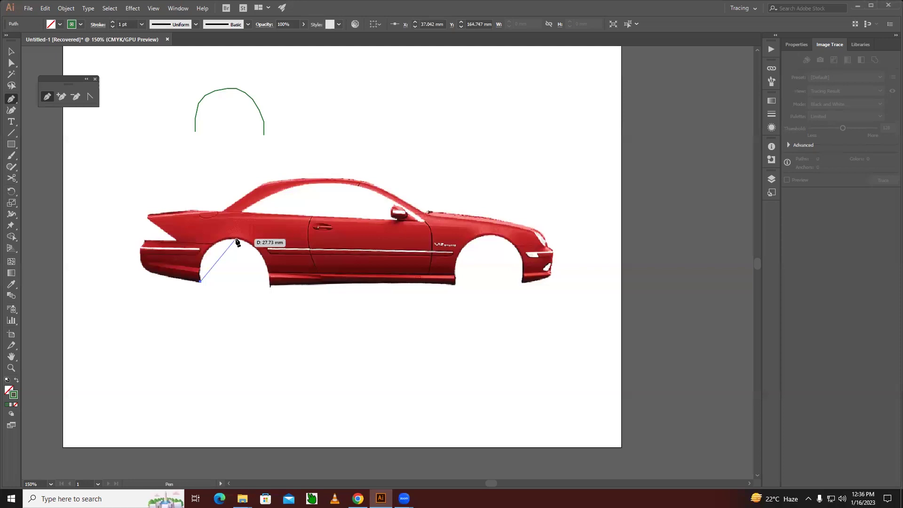
click(235, 239)
drag(238, 239, 279, 238)
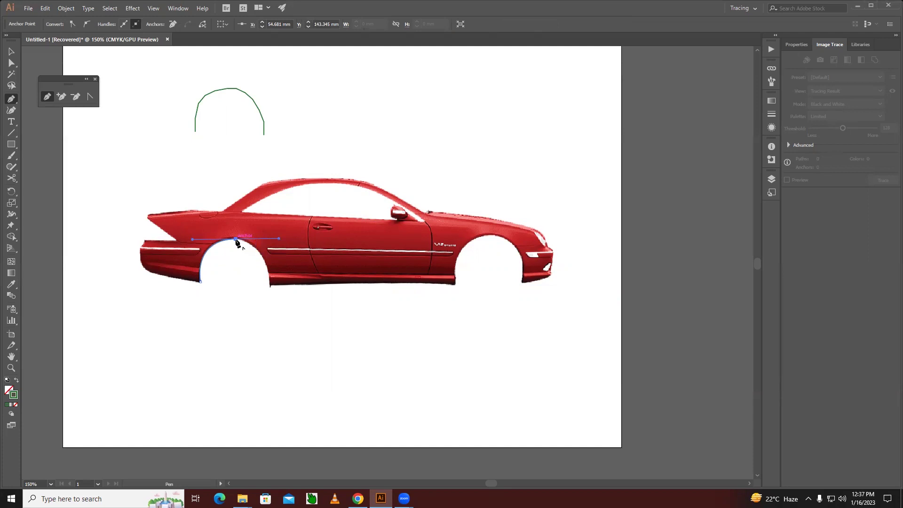
click(236, 239)
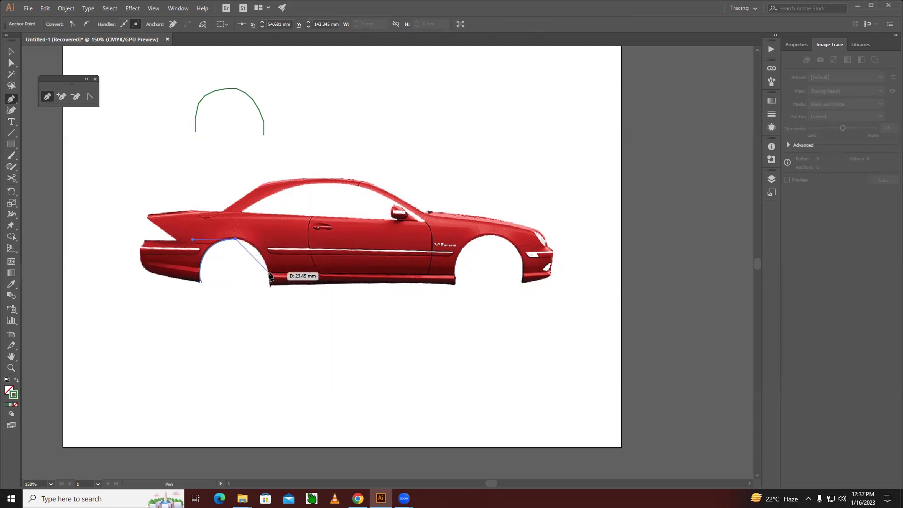
drag(269, 271, 272, 305)
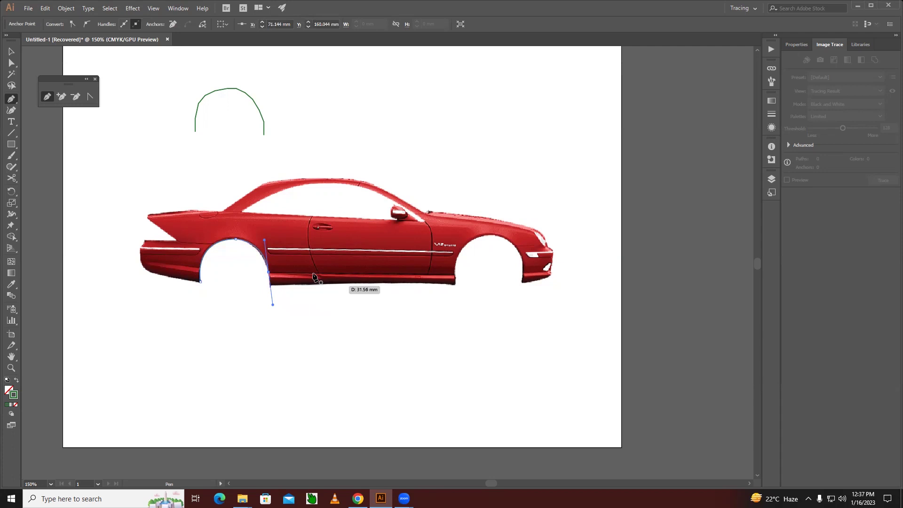
key(v)
Move the new arch up beside the first arch above the car
click(259, 238)
drag(242, 241, 320, 92)
click(420, 122)
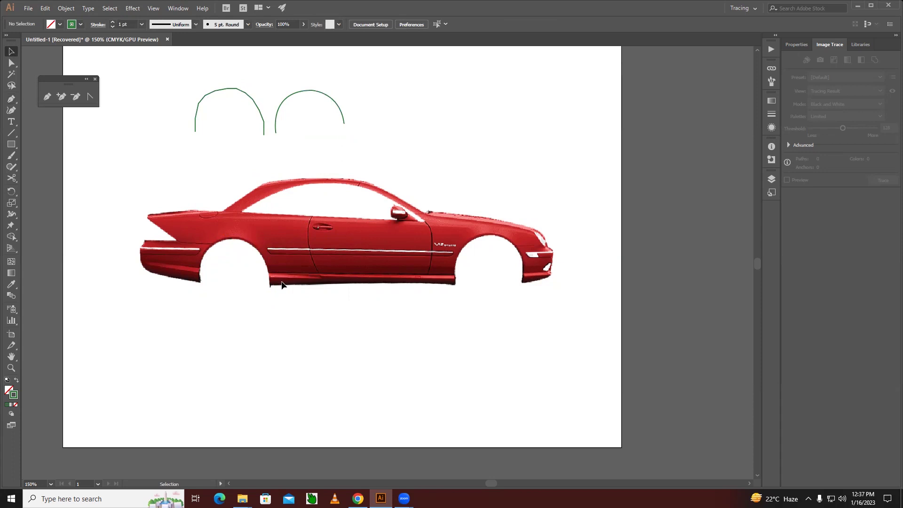
Drag the right arc from above the car back down onto the rear wheel well
click(276, 132)
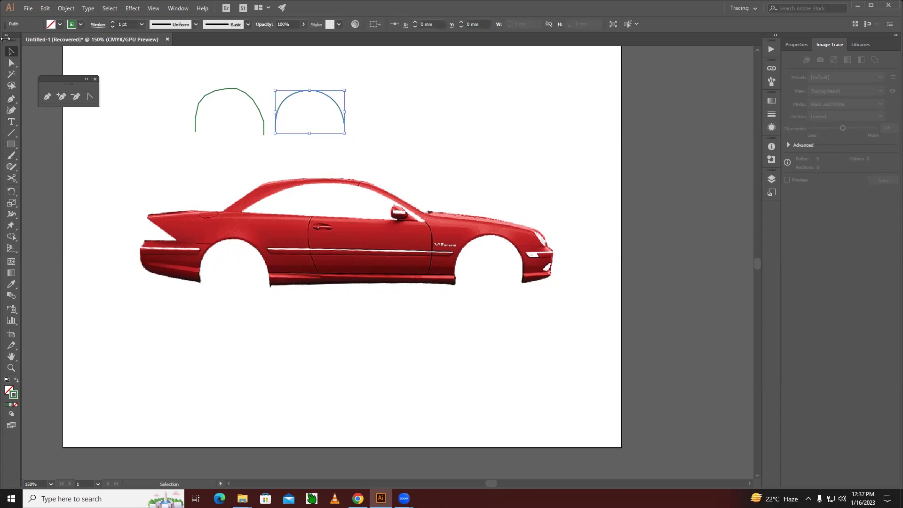
key(a)
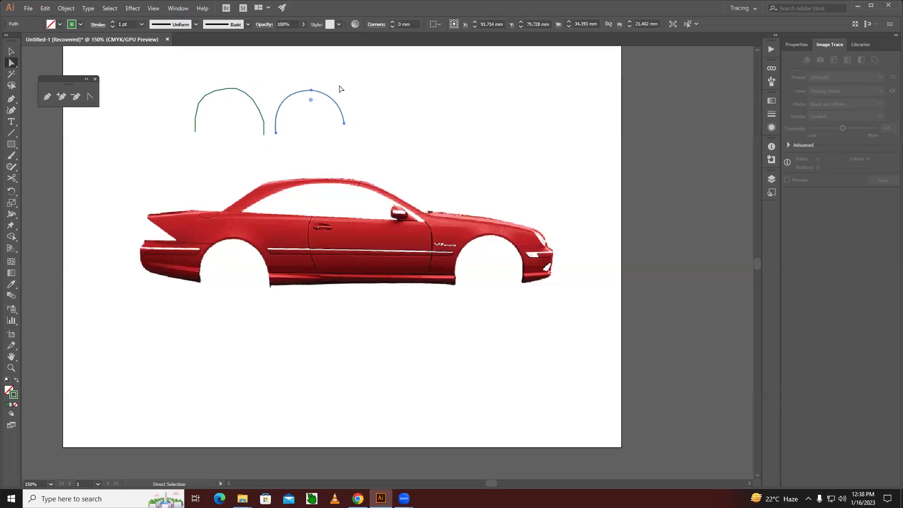
click(12, 53)
click(185, 104)
drag(280, 105, 204, 256)
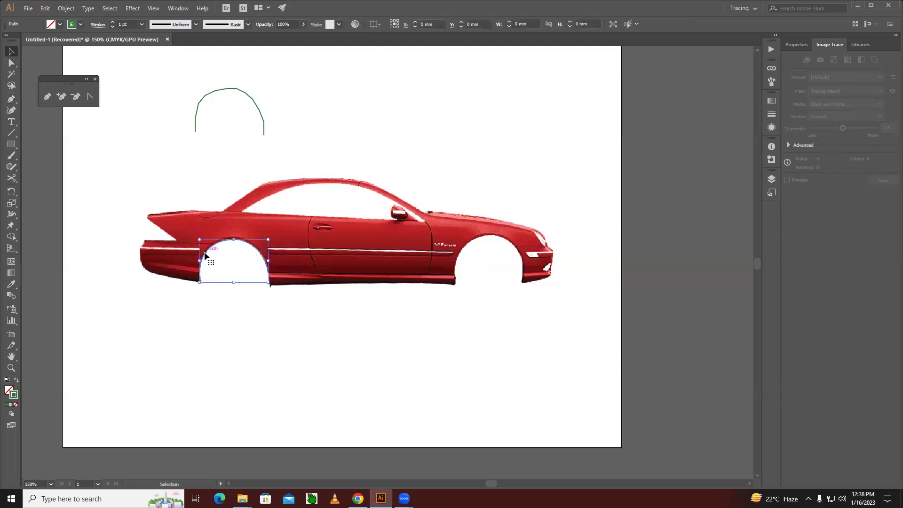
click(47, 96)
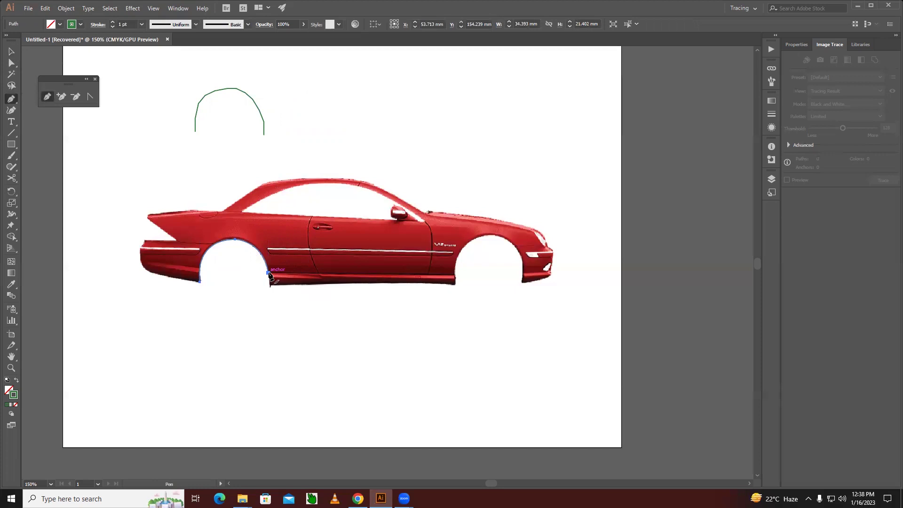
Extend the outline from the rear arch's bottom straight along the sill to the front wheel
drag(268, 272, 271, 288)
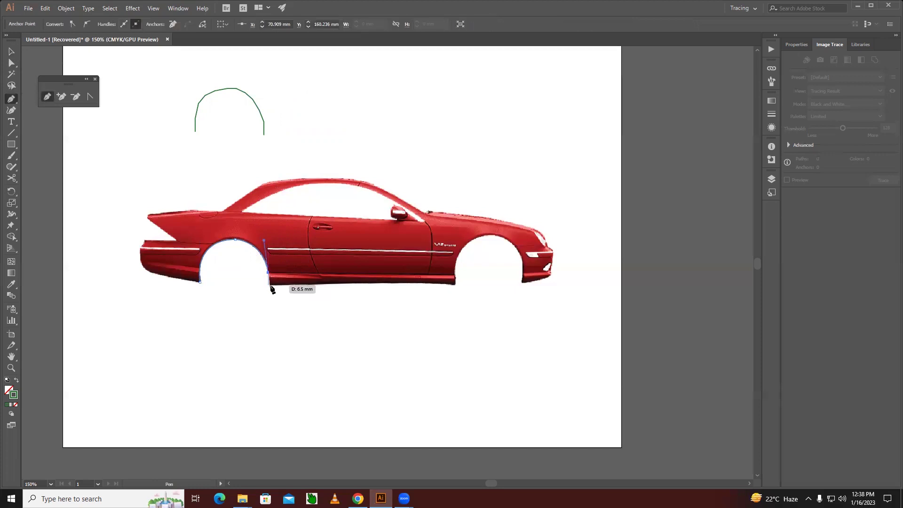
click(271, 288)
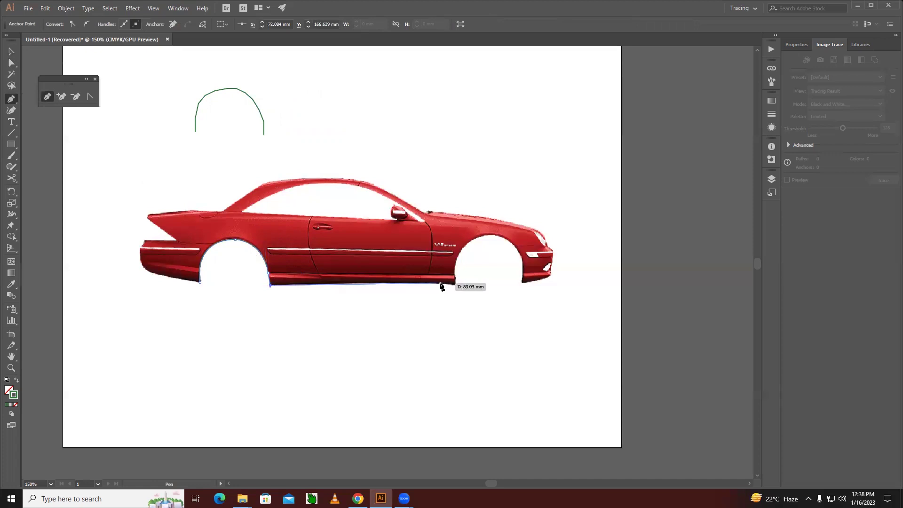
drag(455, 285, 477, 291)
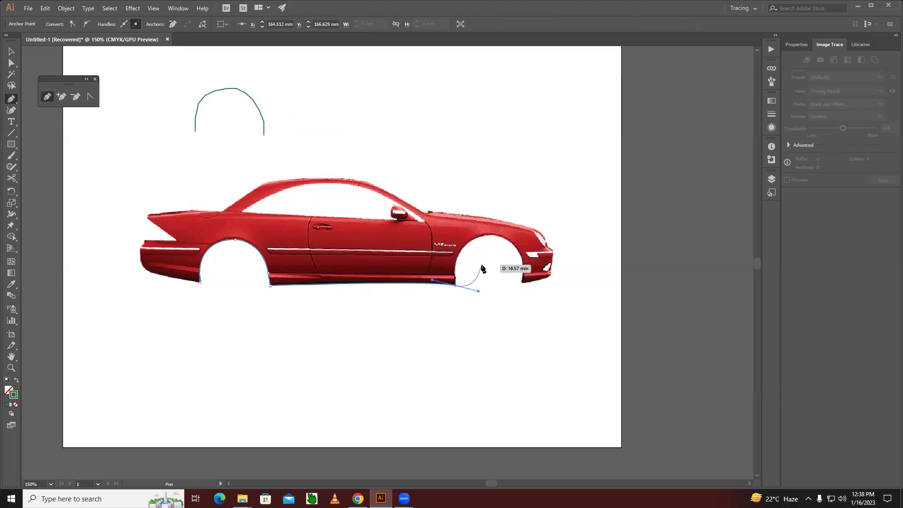
click(455, 285)
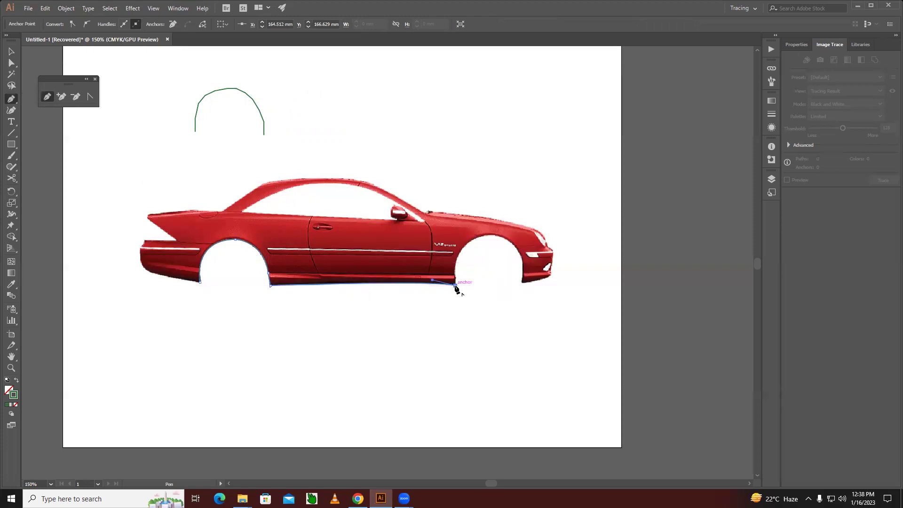
Trace around the front wheel arch to the front bumper's lower corner, then zoom in there
click(494, 236)
drag(494, 236, 543, 240)
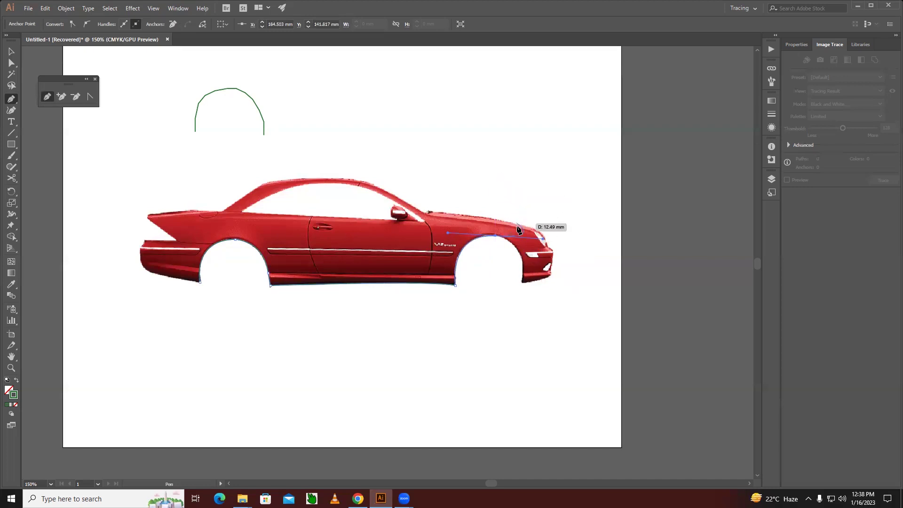
click(494, 236)
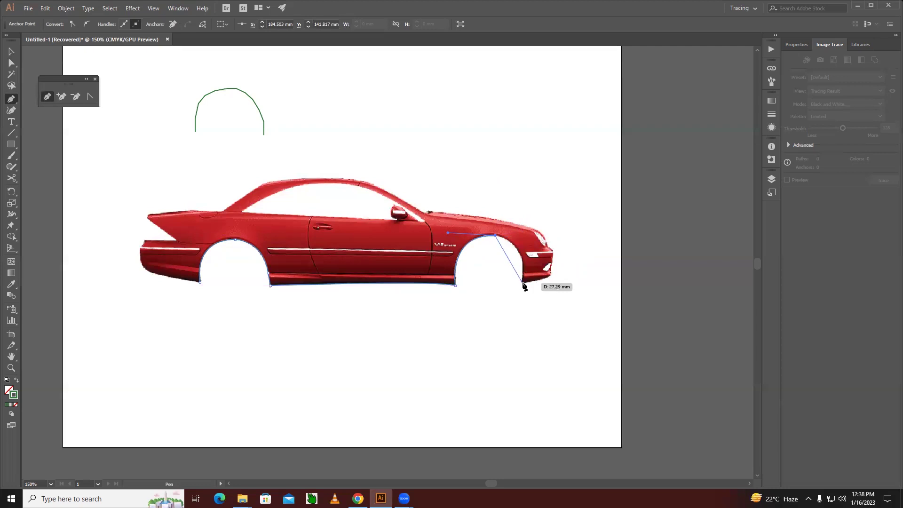
drag(523, 283, 516, 328)
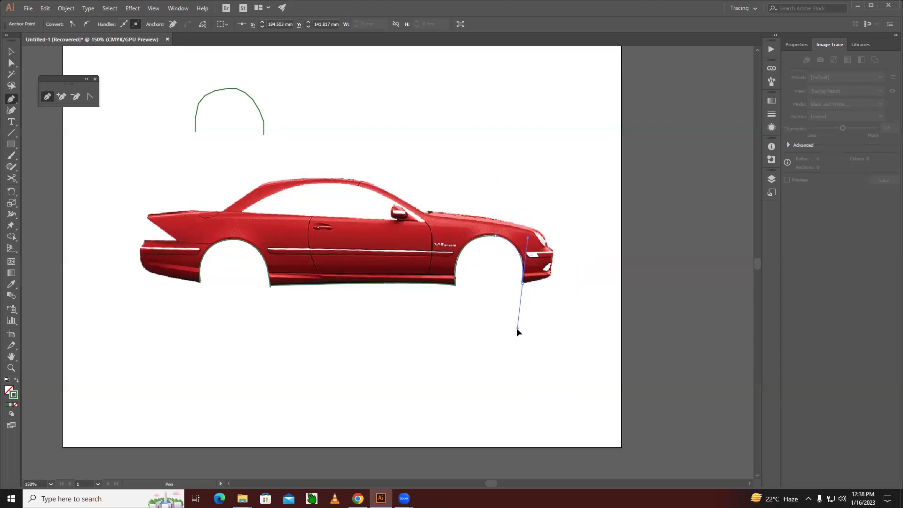
click(522, 284)
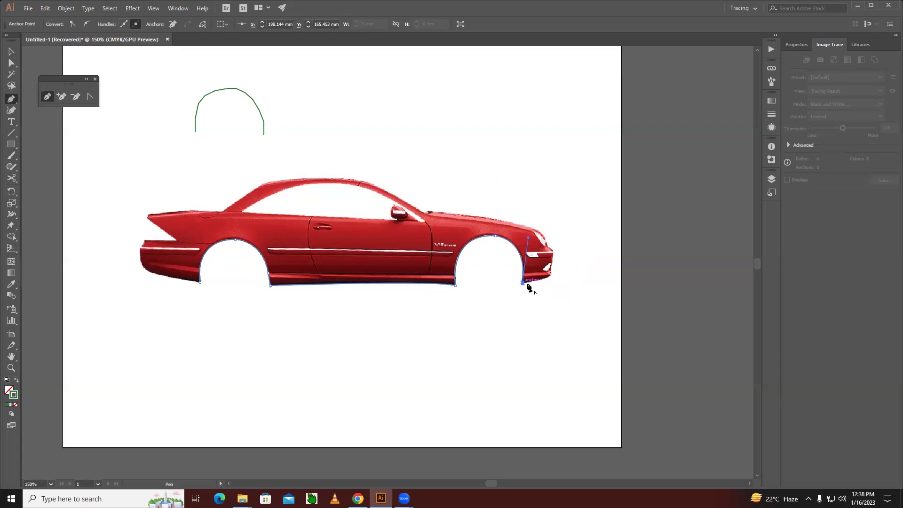
click(551, 278)
click(554, 269)
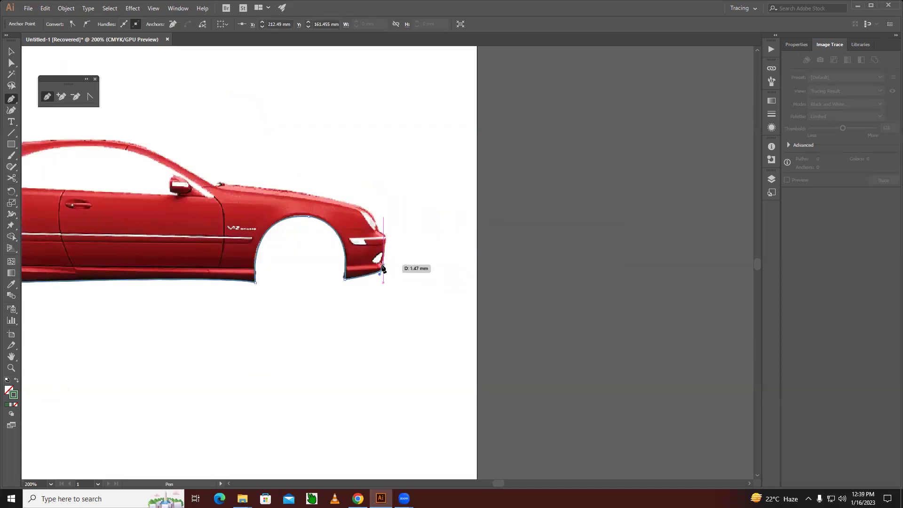
Resume the outline from its front end and add points up the front bumper
key(ctrl+shift+a)
click(379, 262)
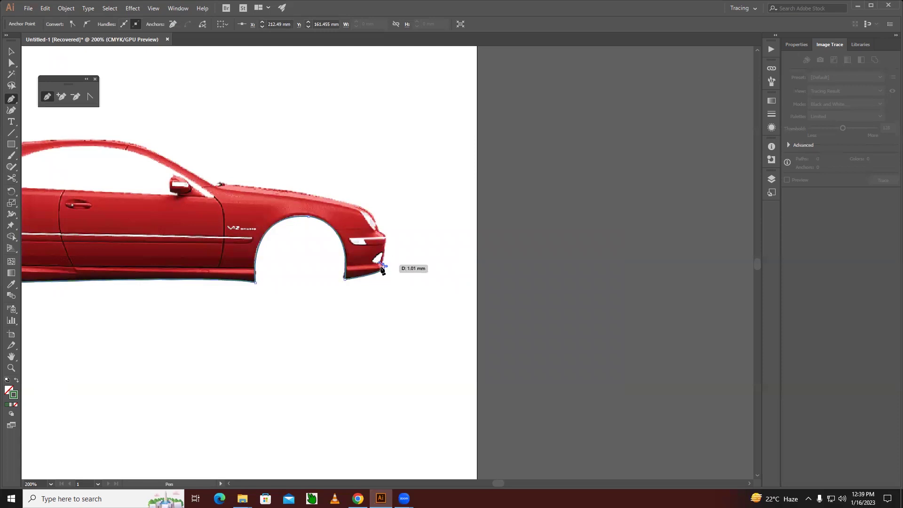
click(385, 240)
click(383, 238)
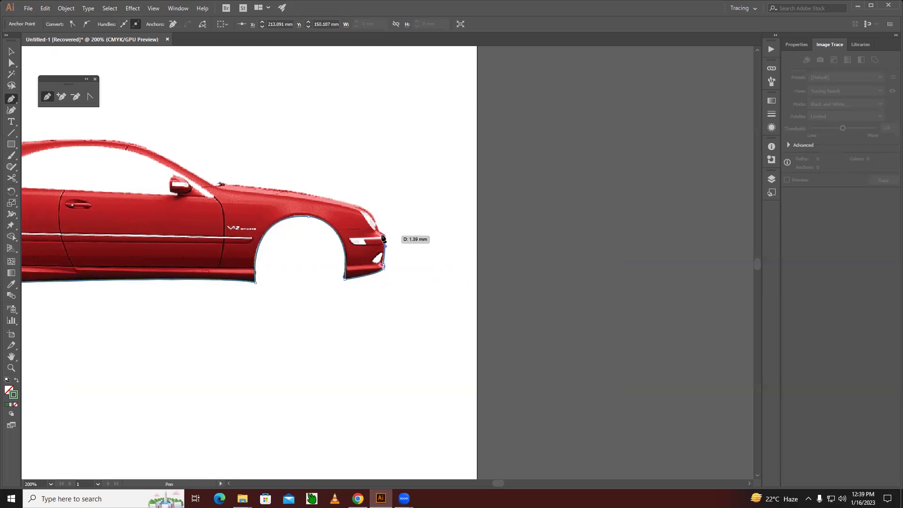
click(378, 233)
click(378, 233)
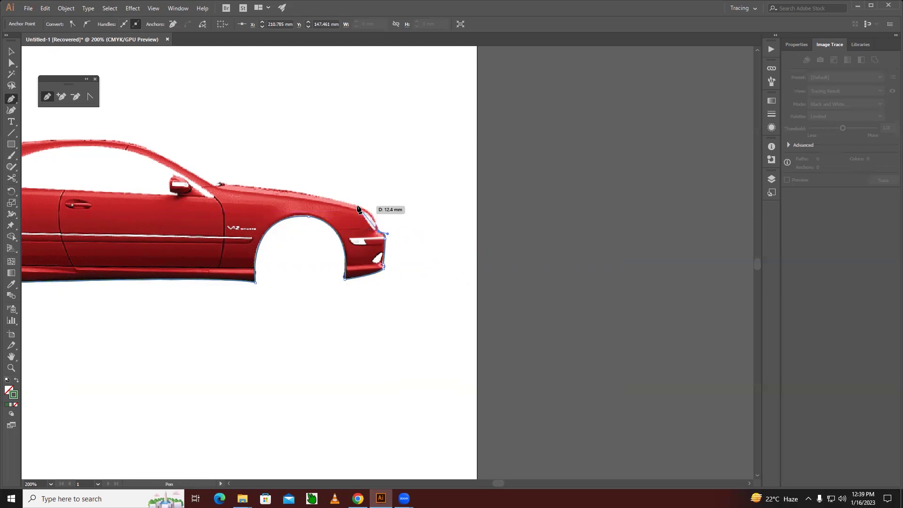
Curve the outline along the hood to the base of the windshield
drag(355, 206, 332, 201)
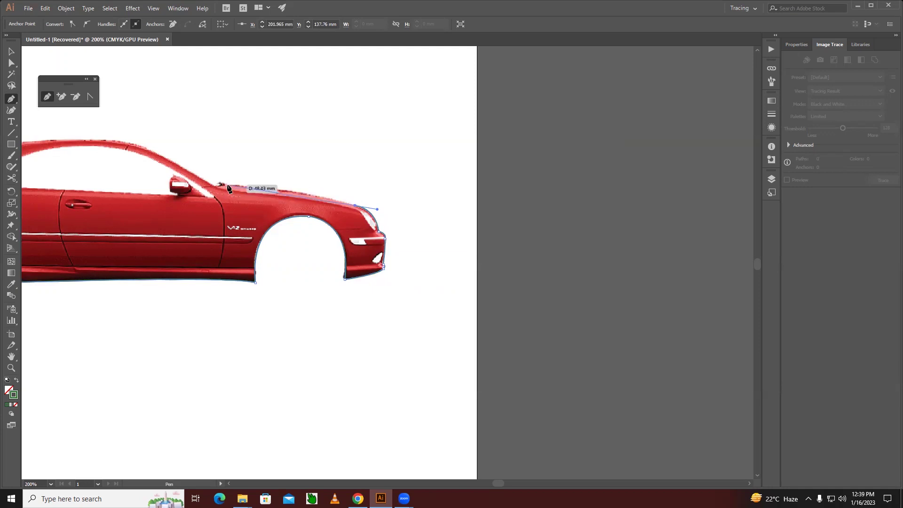
drag(225, 184, 151, 182)
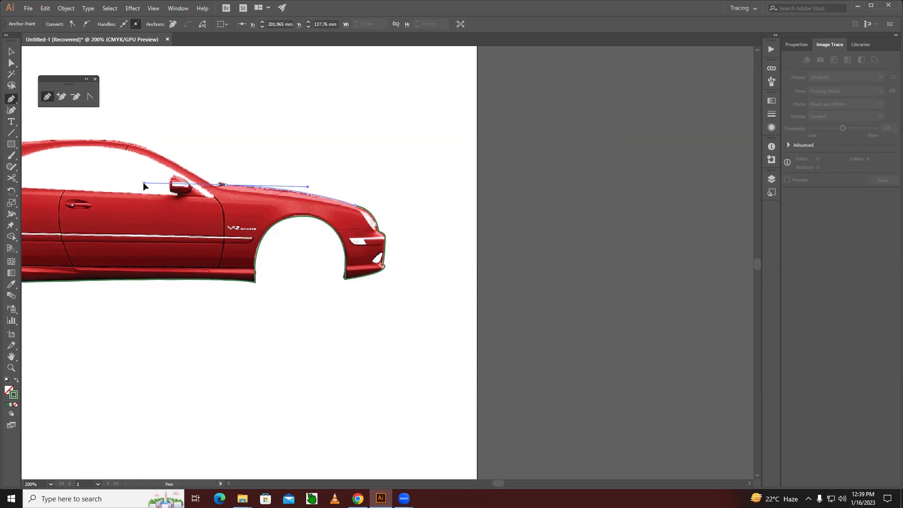
drag(143, 182, 142, 180)
click(225, 185)
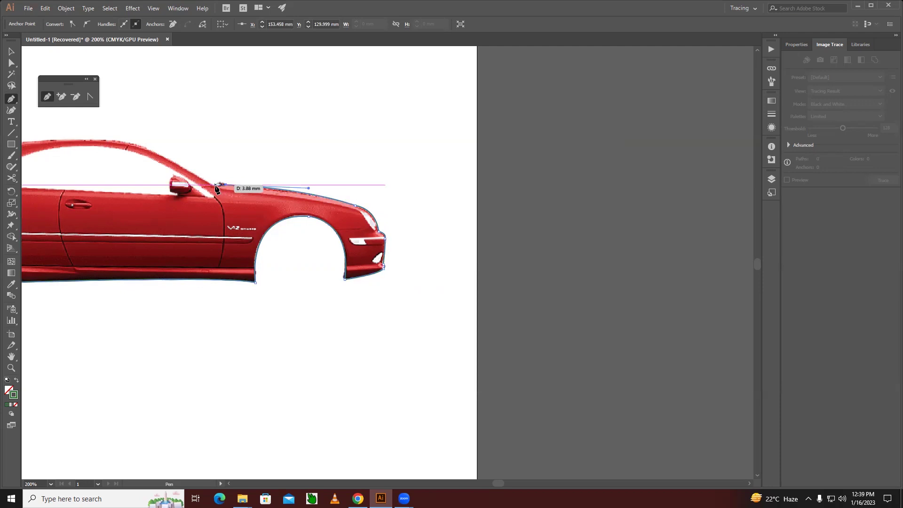
mouse_move(217, 186)
mouse_down()
mouse_move(210, 140)
mouse_move(279, 150)
mouse_up()
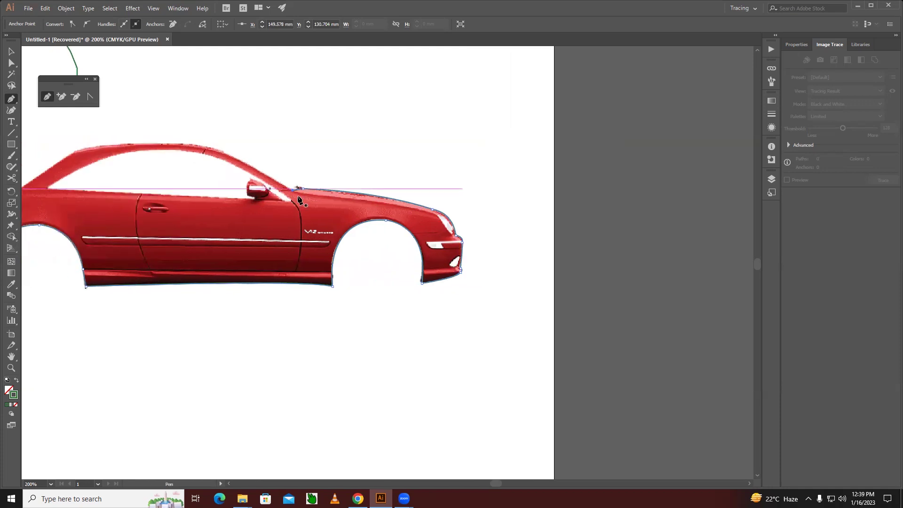
Shape the outline up the windshield and curve it across the roofline
drag(296, 189, 214, 151)
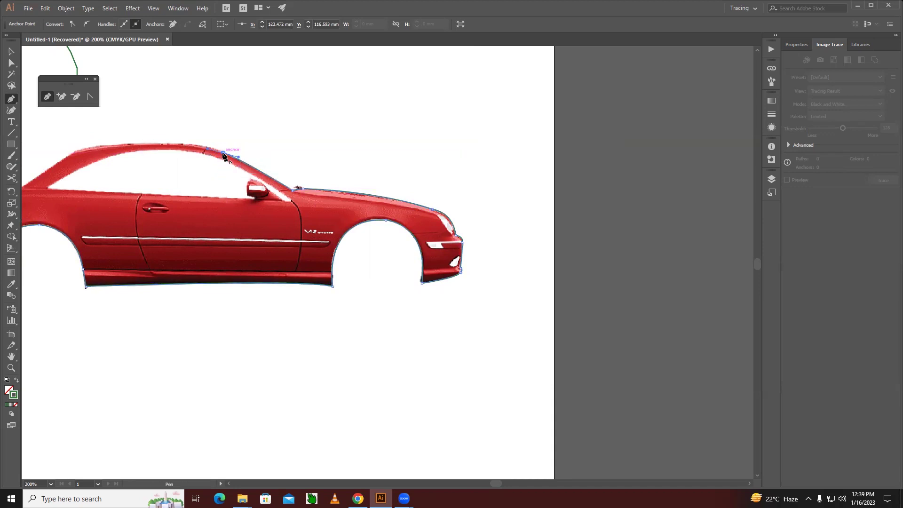
drag(200, 177, 301, 182)
drag(185, 156, 67, 179)
ctrl+click(159, 165)
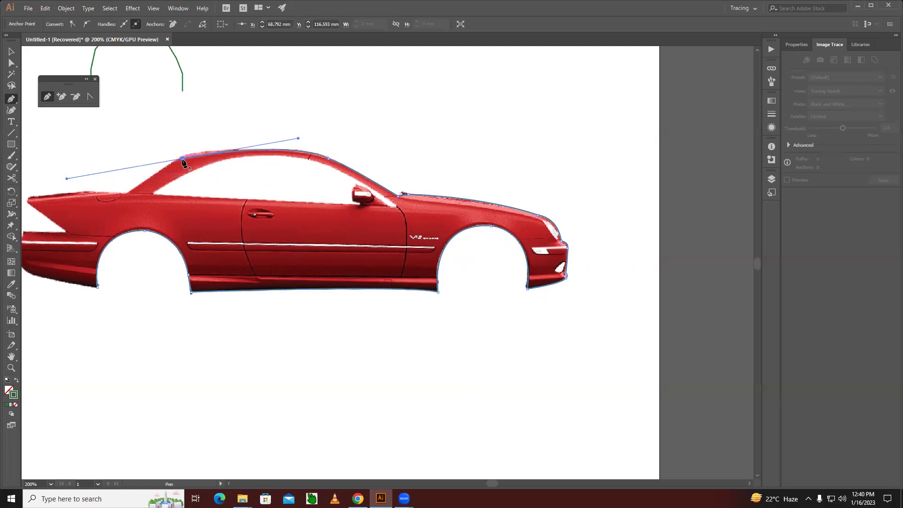
drag(183, 160, 187, 162)
Extend the Pen outline along the rear deck, around the tail fin tip and corner, to the rear bumper
click(128, 197)
drag(80, 196, 192, 207)
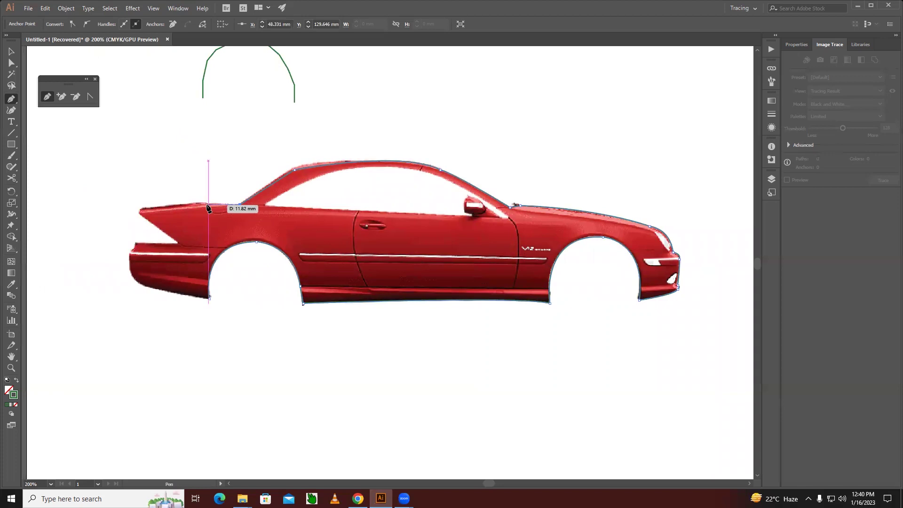
click(208, 205)
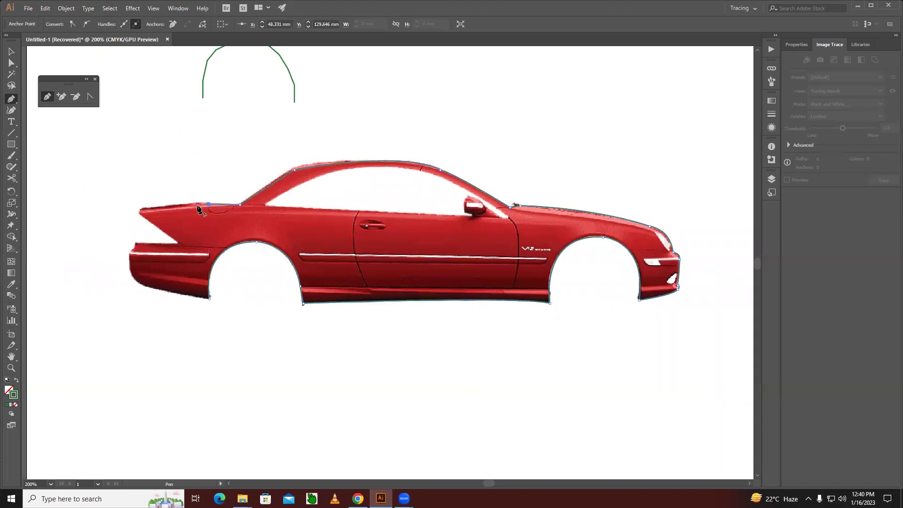
click(141, 211)
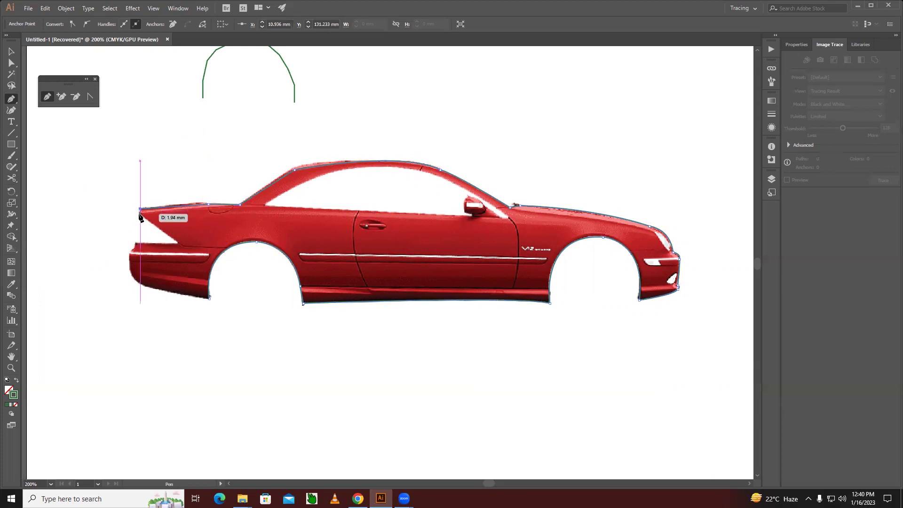
click(180, 241)
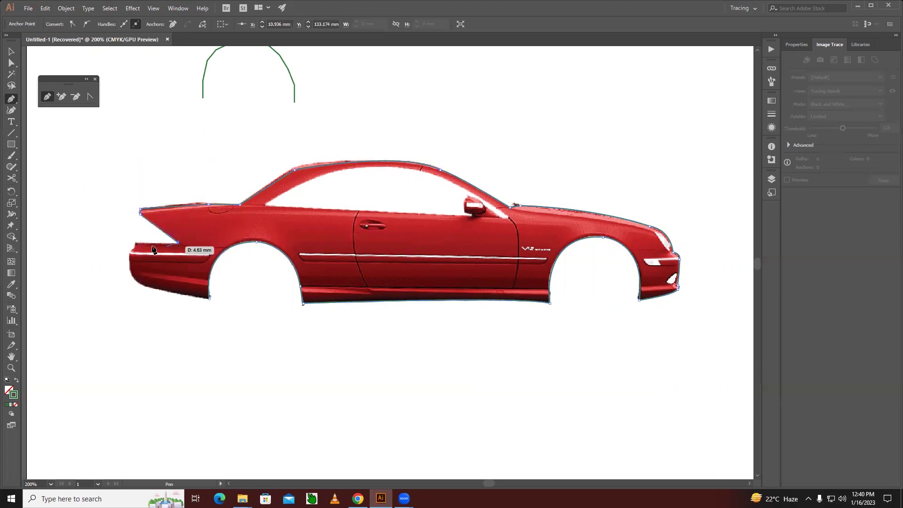
click(136, 243)
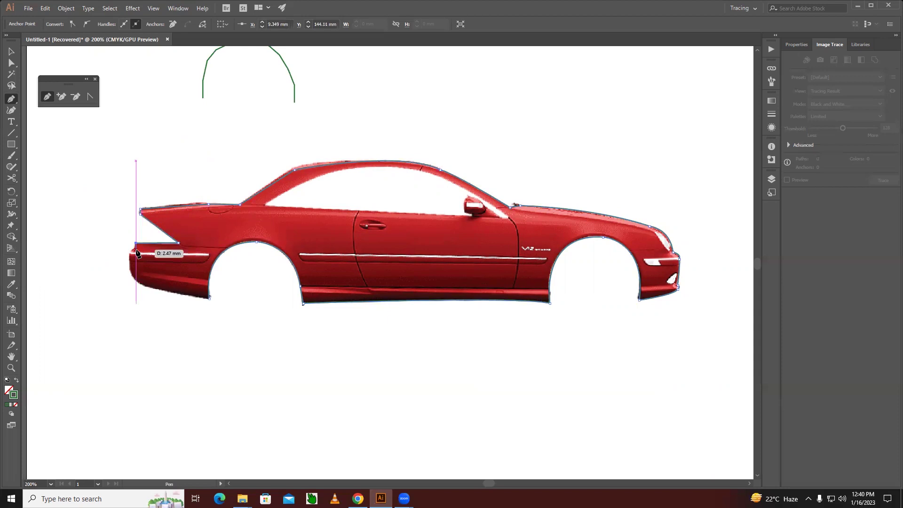
click(136, 253)
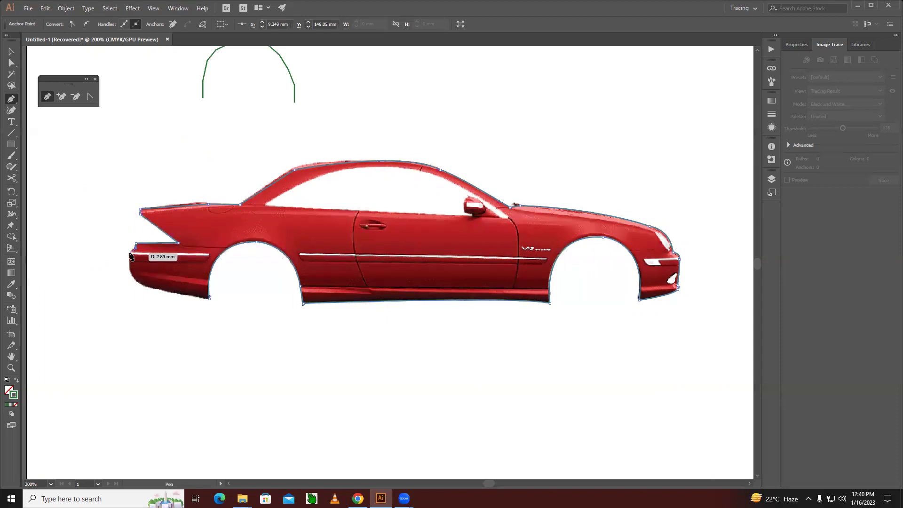
key(ctrl+plus)
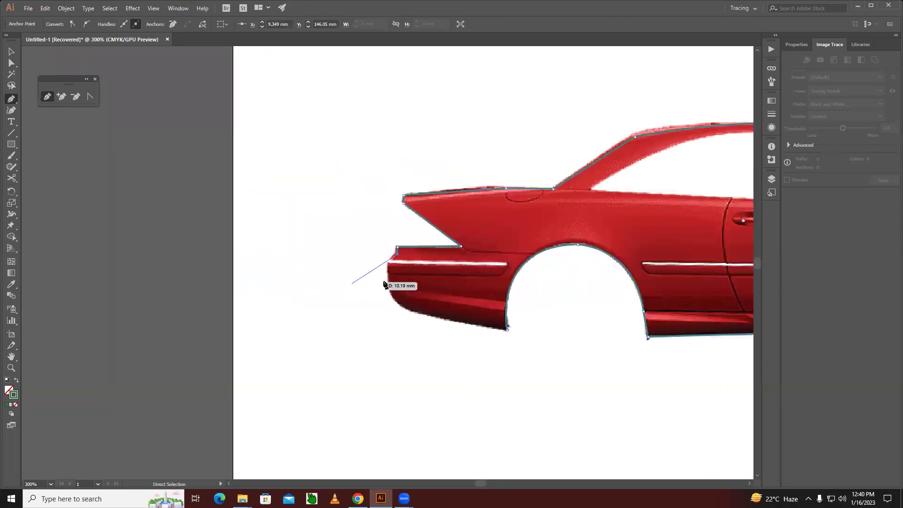
Curve the outline under the rear bumper to join the rear wheel arch, then deselect it
click(390, 264)
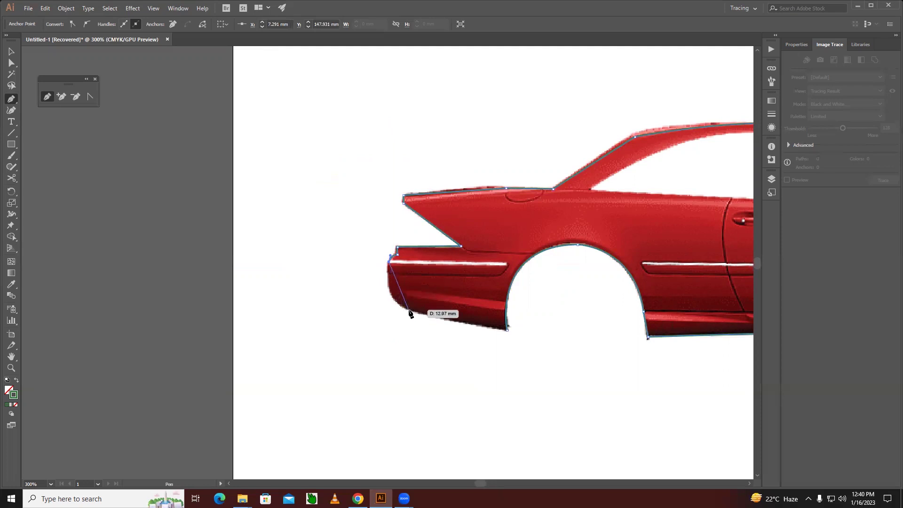
mouse_move(409, 311)
mouse_down()
mouse_move(438, 316)
mouse_move(410, 313)
mouse_up()
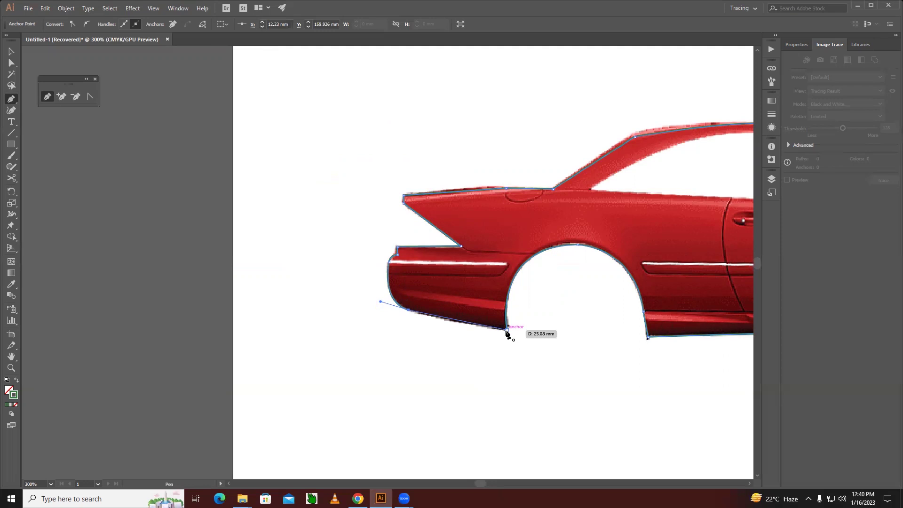
click(506, 329)
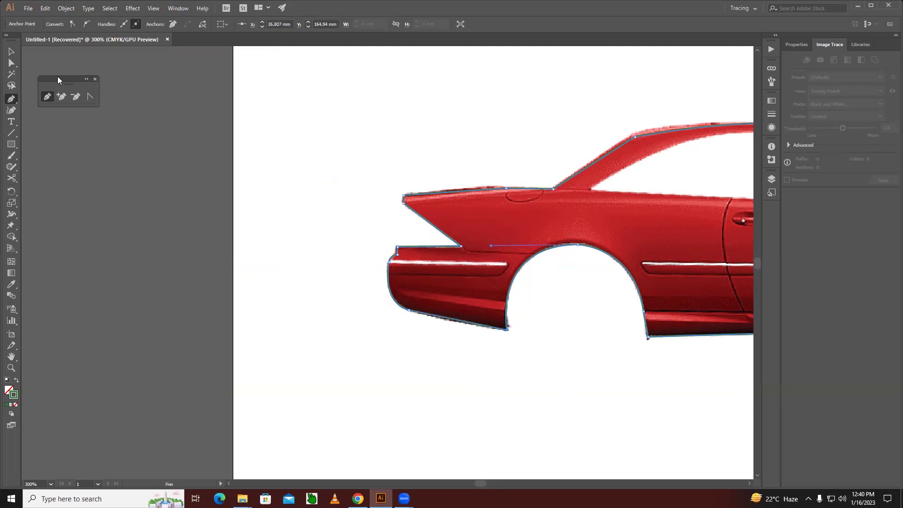
click(10, 53)
click(579, 107)
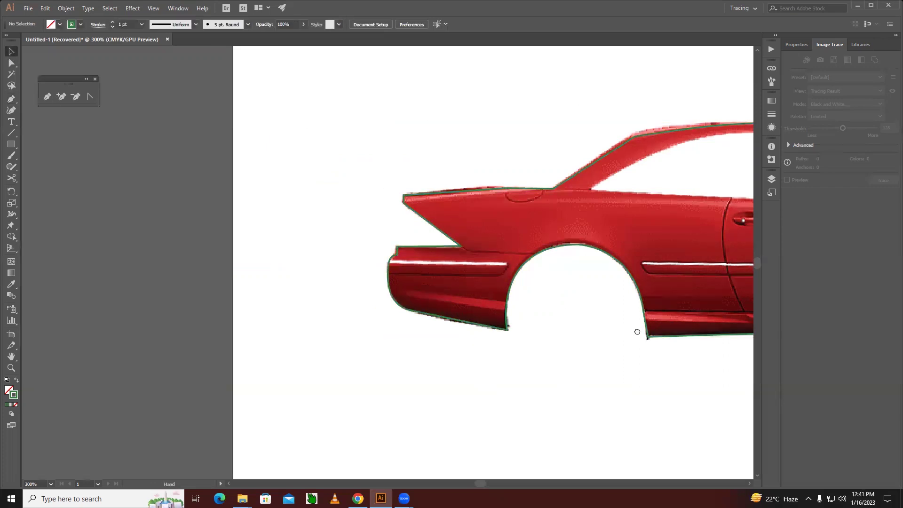
Zoom out and drag the finished car outline below the red car photo, then deselect it
scroll(262, 290, right, 6)
scroll(299, 298, right, 1)
key(ctrl+minus)
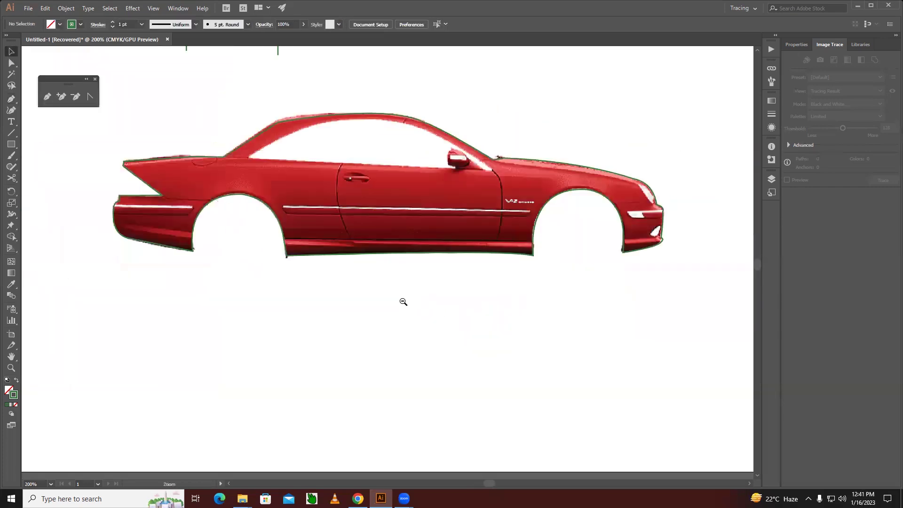
key(ctrl+minus)
drag(367, 256, 357, 376)
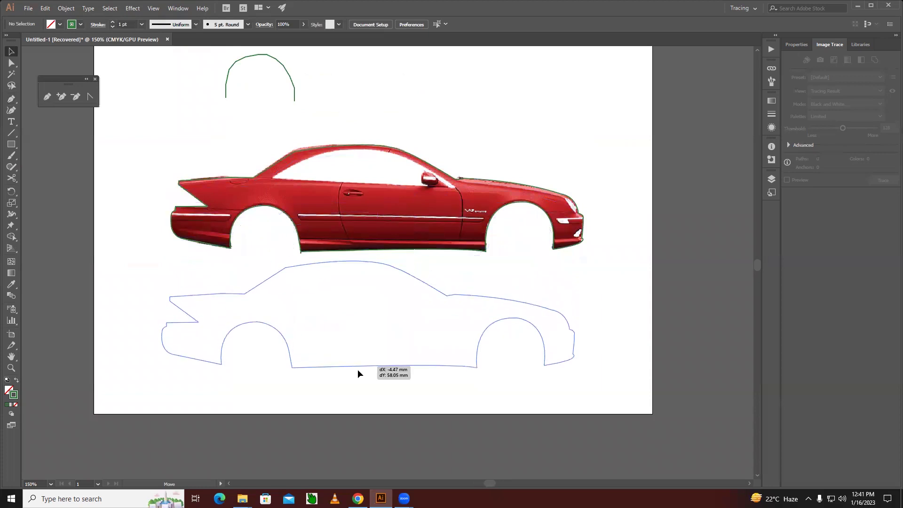
click(599, 305)
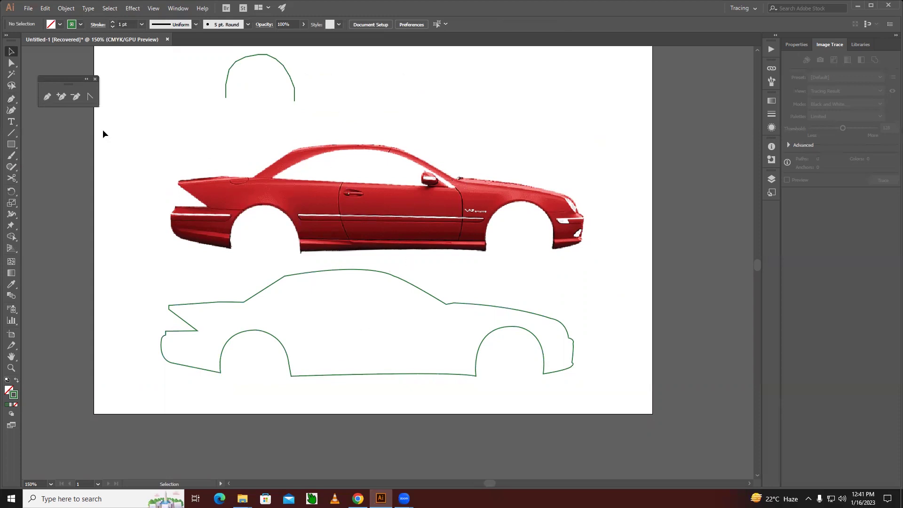
Start a Pen window path at the roof base, curving along the roofline to the side mirror
click(47, 96)
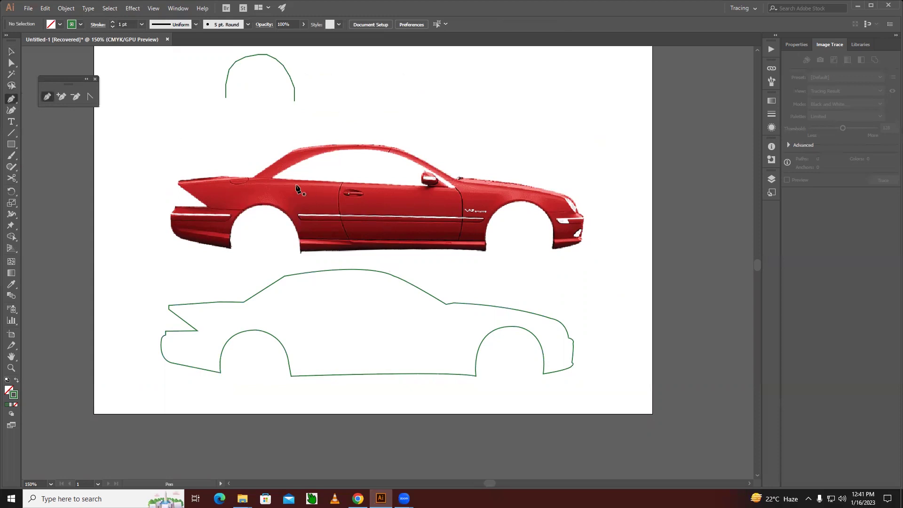
click(272, 178)
click(358, 149)
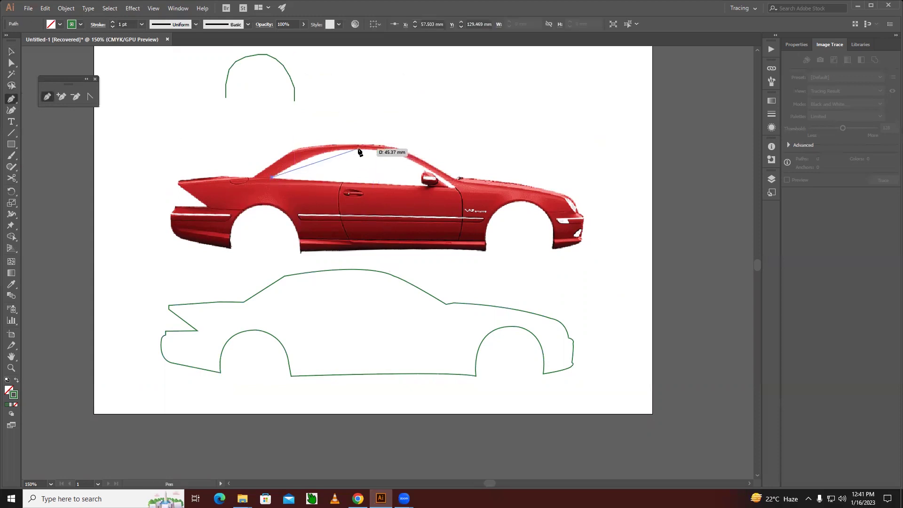
mouse_move(364, 148)
mouse_down()
mouse_move(406, 148)
mouse_move(436, 177)
mouse_up()
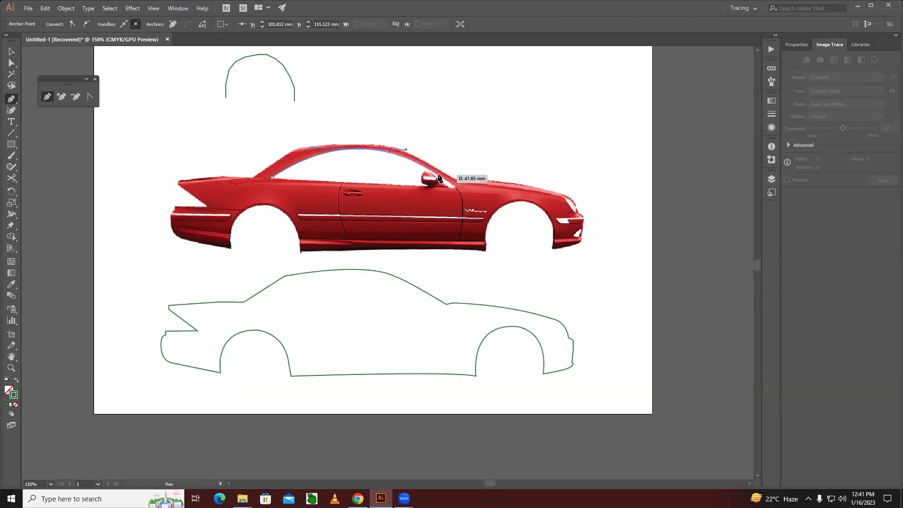
click(438, 176)
key(ctrl+plus)
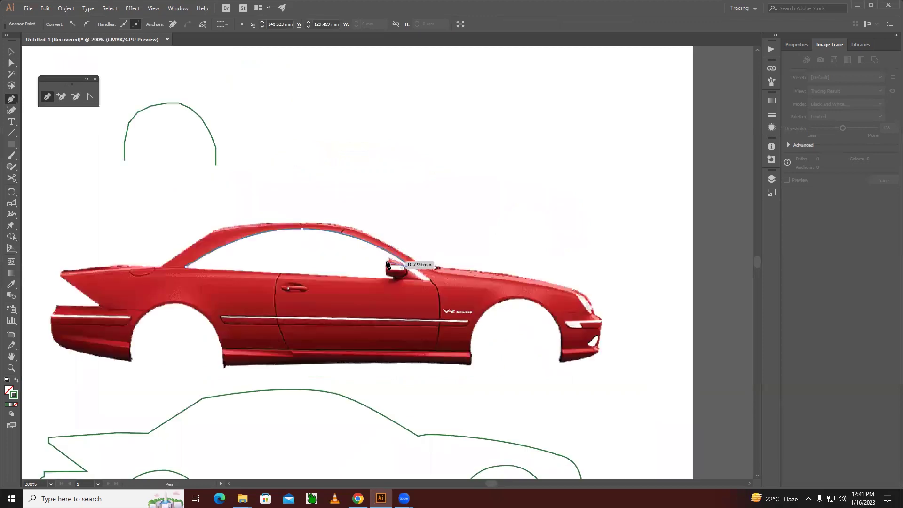
Continue the window path below the mirror and close it at its starting anchor, then deselect
click(387, 264)
click(385, 264)
click(393, 277)
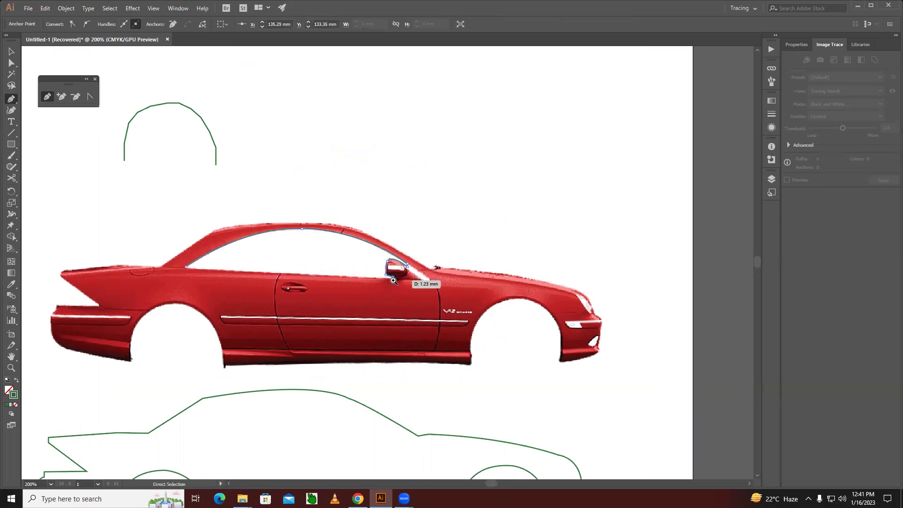
key(ctrl+plus)
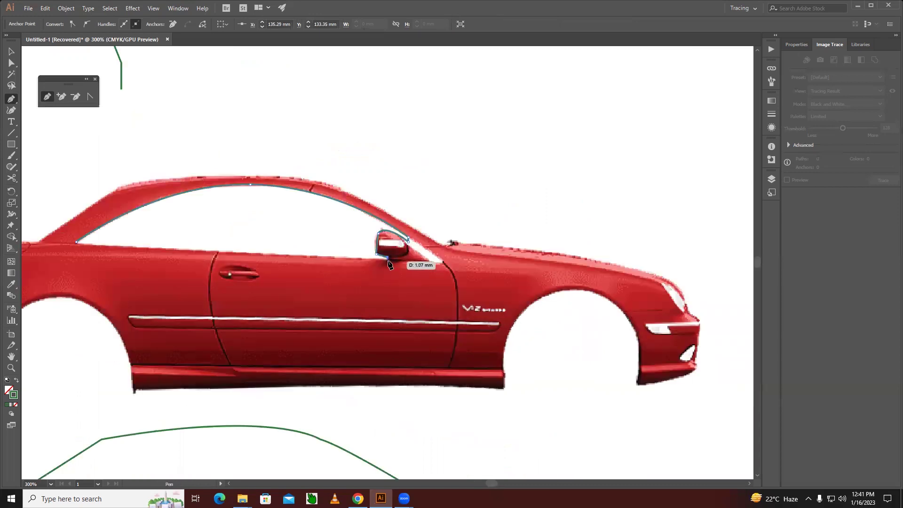
click(77, 243)
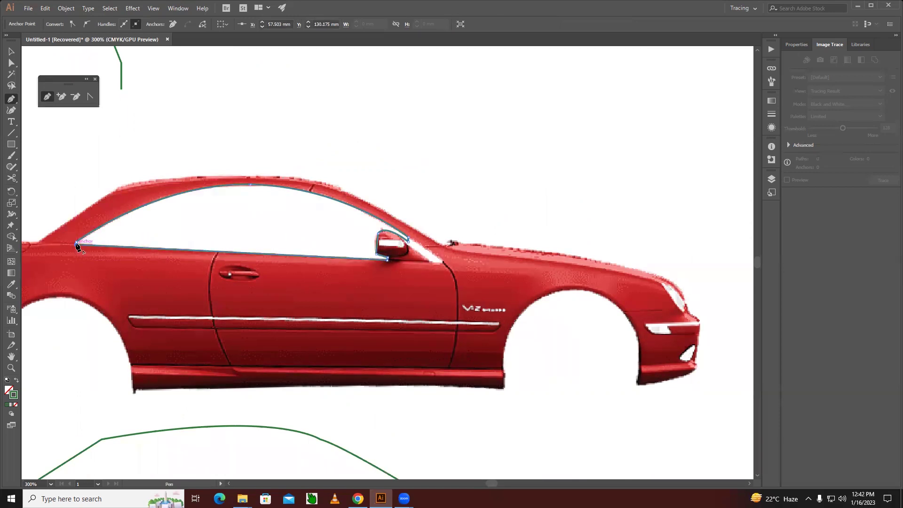
drag(77, 246, 78, 246)
click(11, 51)
click(198, 83)
key(ctrl+minus)
drag(347, 225, 347, 116)
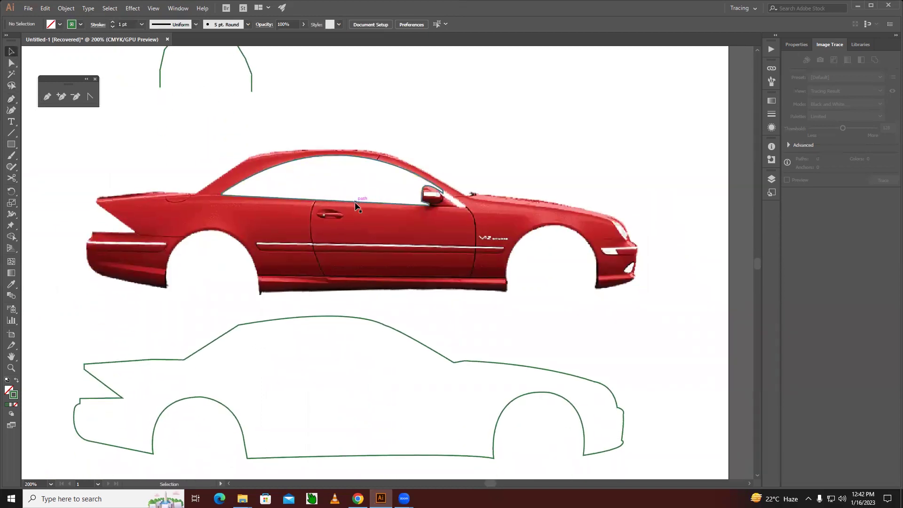
Try dragging the window shape onto the lower outline, then undo the move
drag(355, 203, 349, 380)
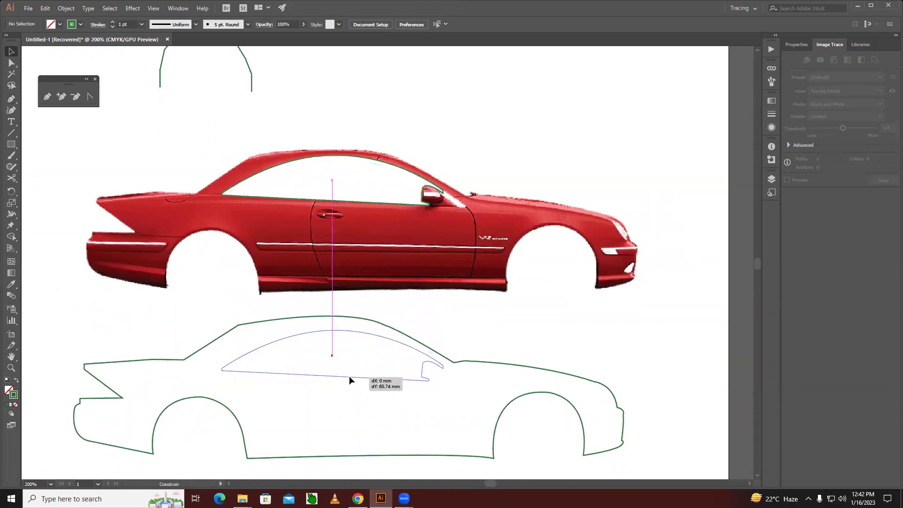
drag(349, 376, 339, 375)
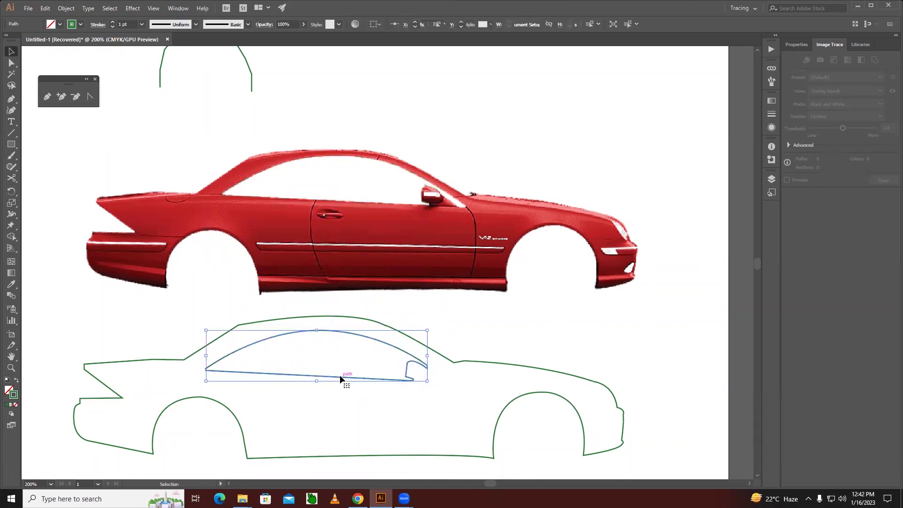
key(ctrl+z)
Move the lower outline onto the photo, then copy outline and window together below it
drag(327, 319, 340, 152)
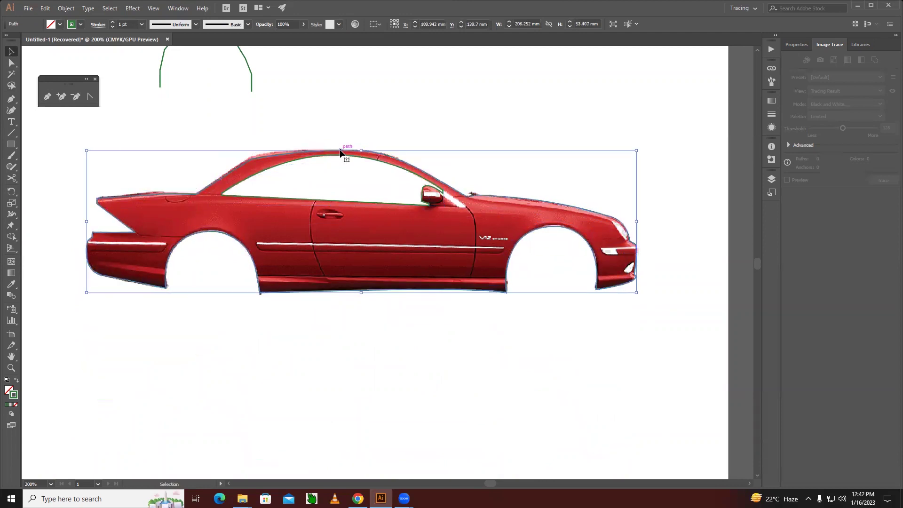
click(332, 129)
drag(335, 153, 343, 337)
click(509, 312)
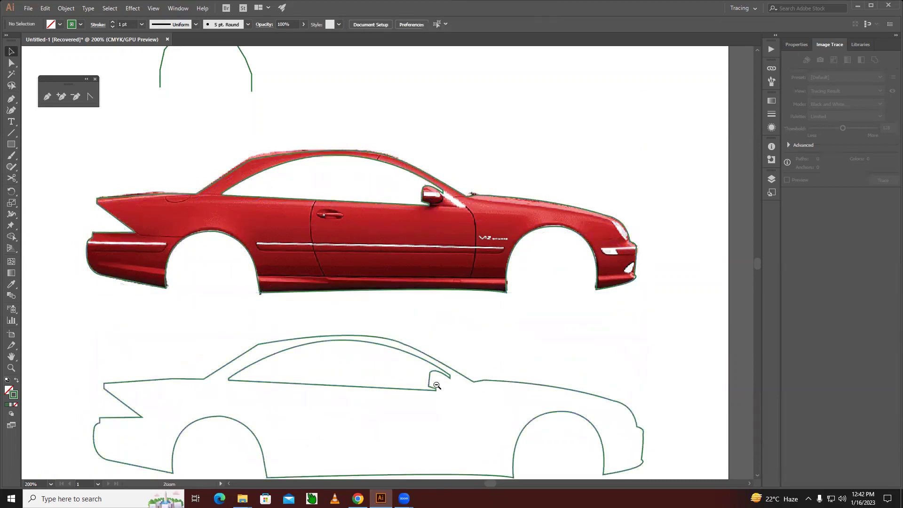
alt+click(437, 386)
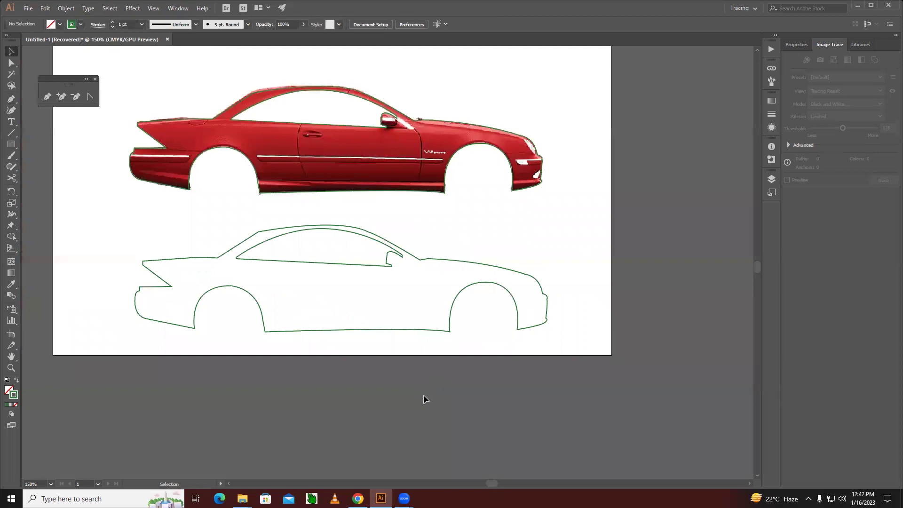
Fill the lower car outline with the photo's red using the Eyedropper
click(405, 330)
click(11, 284)
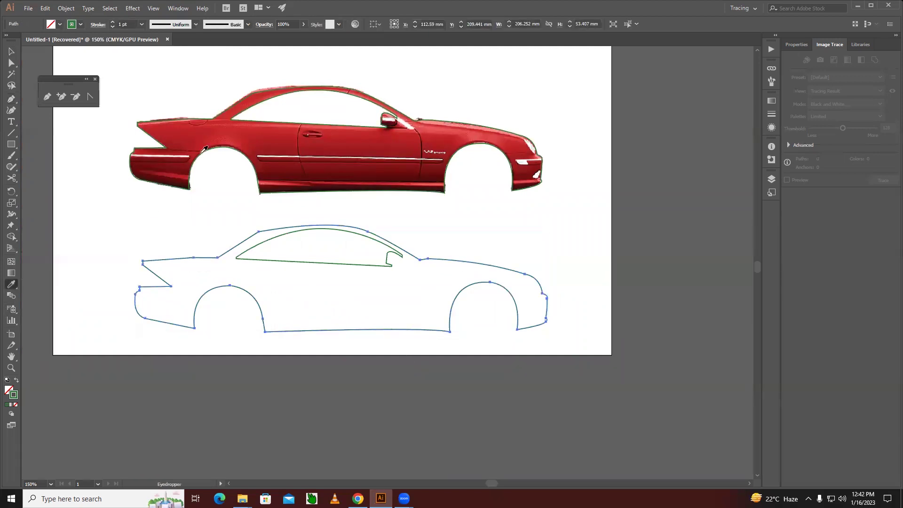
click(193, 135)
click(11, 51)
click(284, 248)
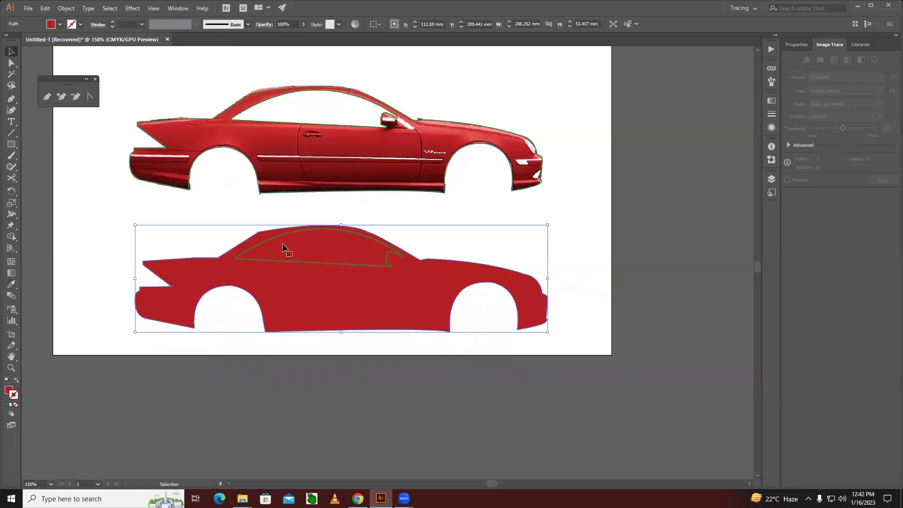
Give the window shape a white fill with no stroke, then deselect it
click(278, 238)
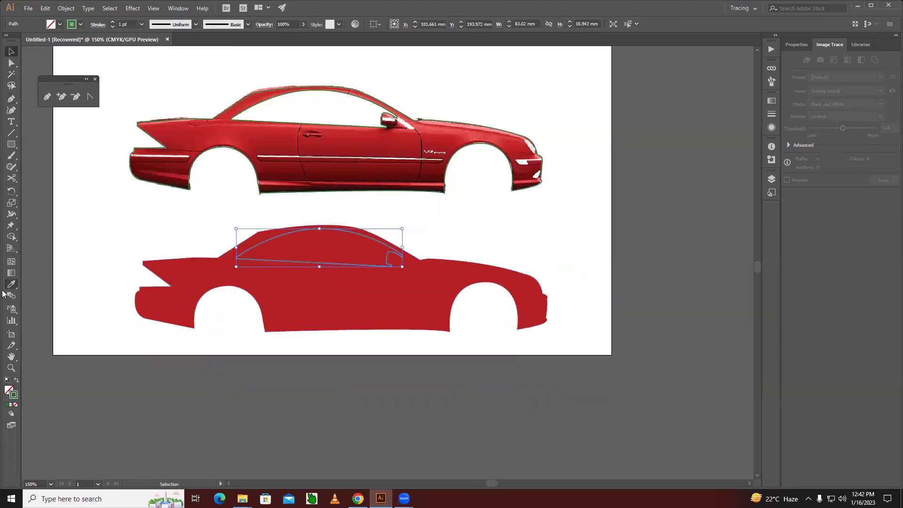
click(7, 380)
click(16, 405)
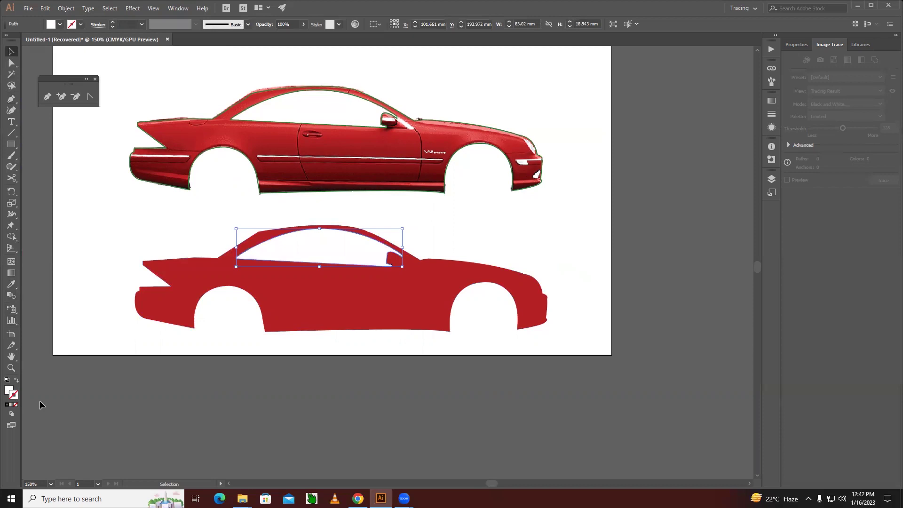
click(403, 426)
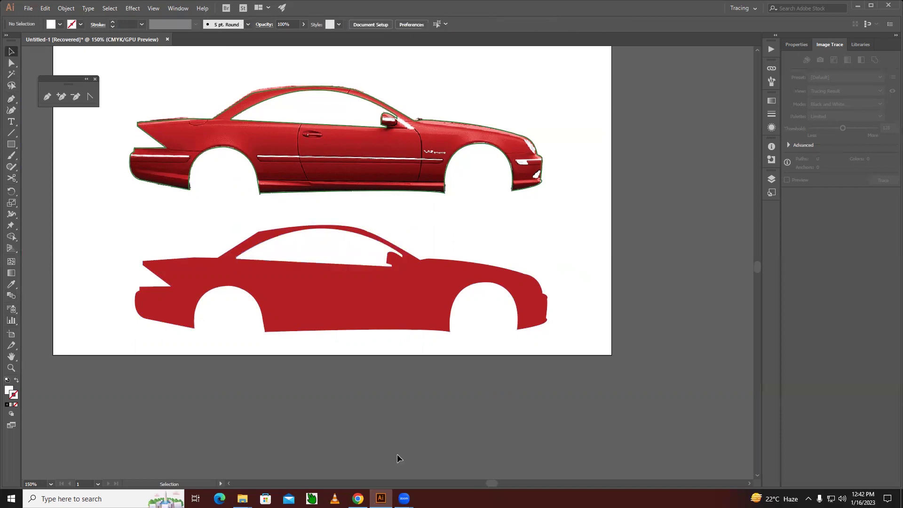